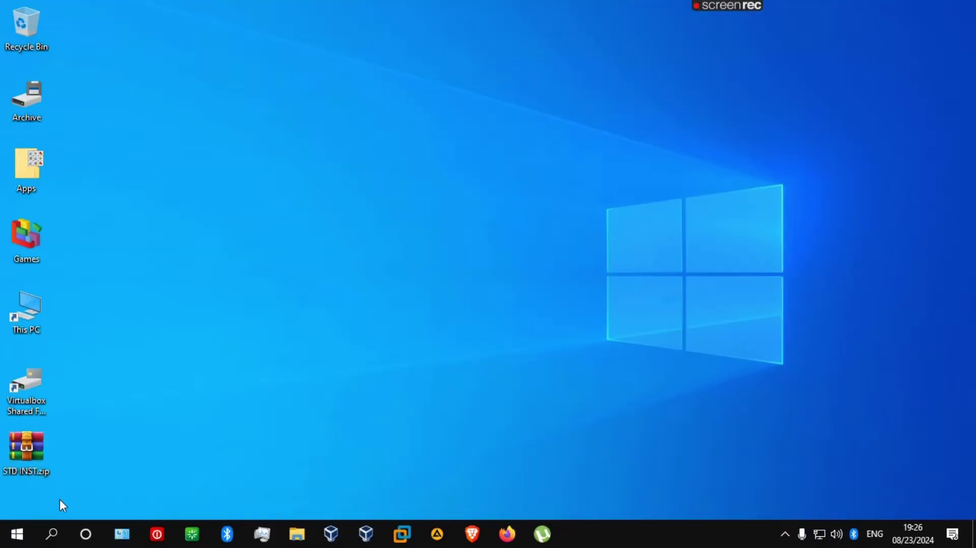
Step: Search Windows for "windows" and open the Windows Security app
{"action": "left_click", "coordinate": [17, 534]}
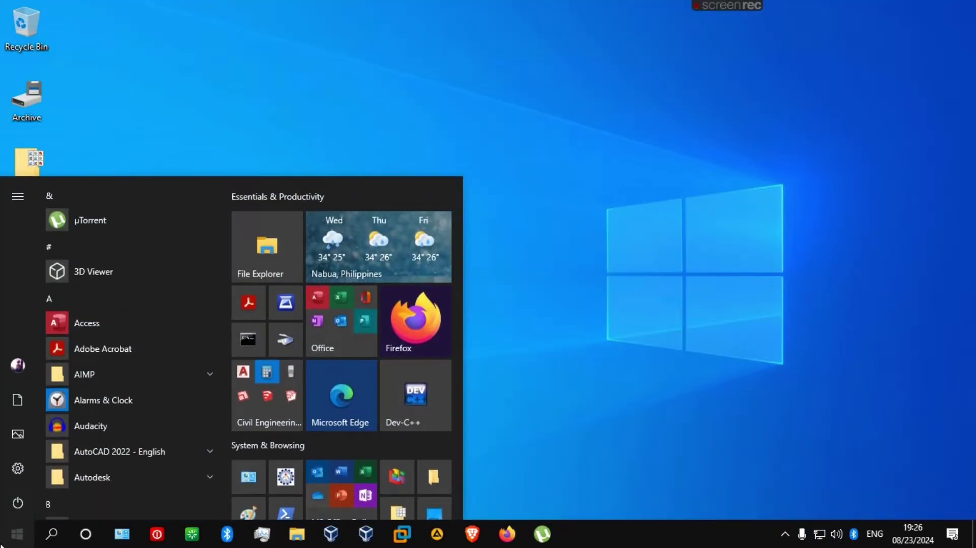
{"action": "left_click", "coordinate": [18, 541]}
{"action": "left_click", "coordinate": [51, 533]}
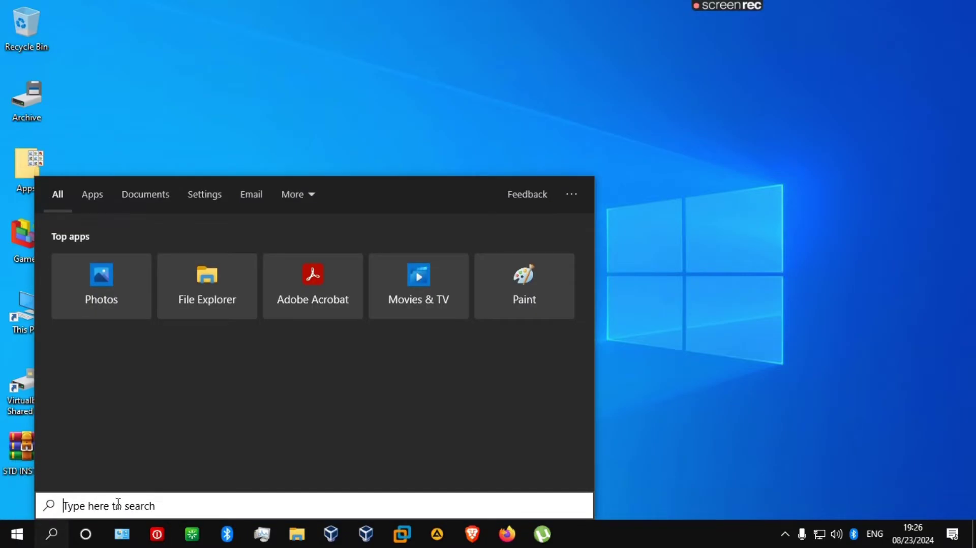
{"action": "type", "text": "windows"}
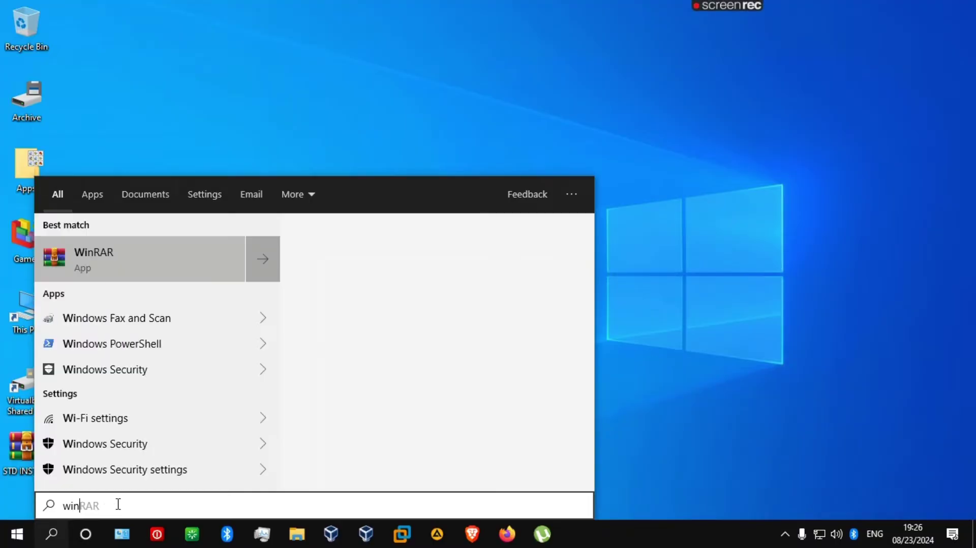
{"action": "left_click", "coordinate": [26, 198]}
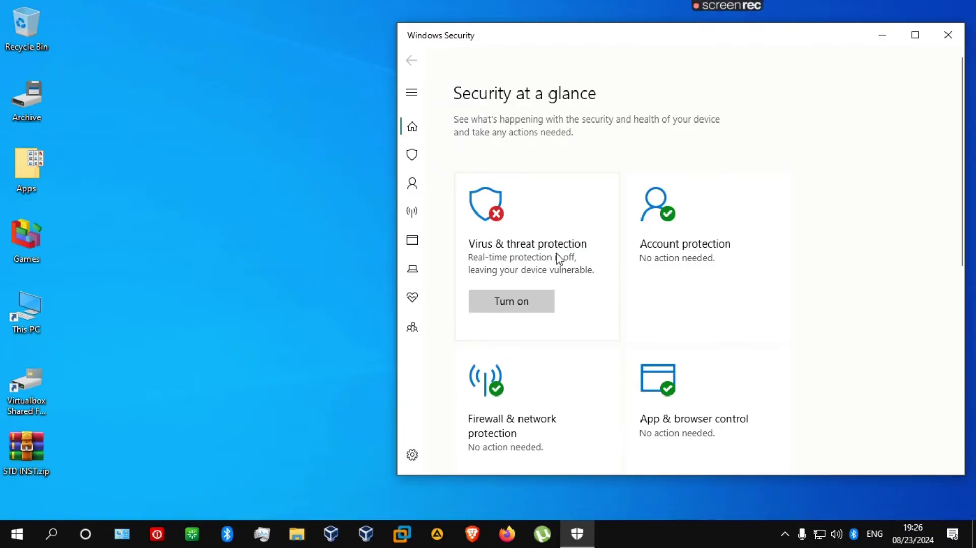
Step: Review the real-time, cloud-delivered and sample submission toggles in the Virus & threat protection settings, and minimize the window
{"action": "left_click", "coordinate": [541, 247]}
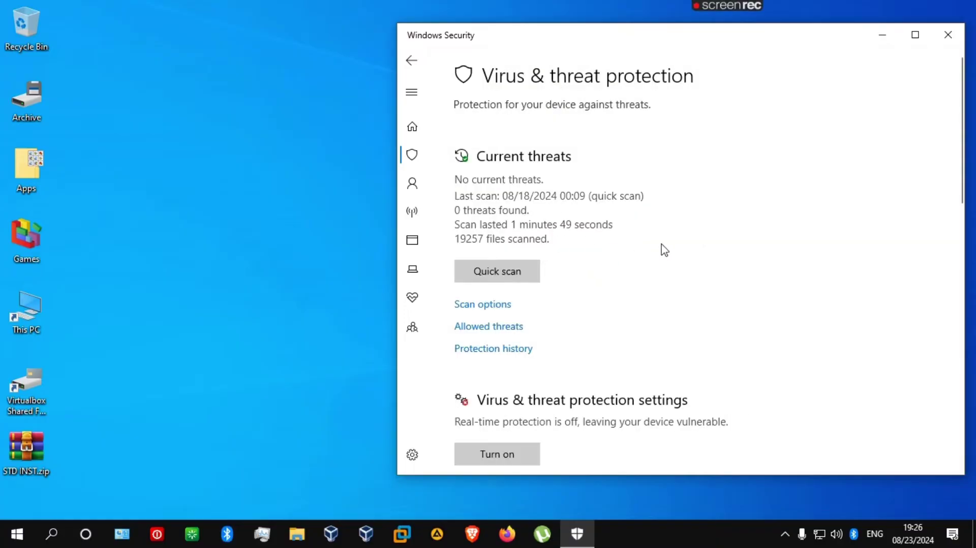
{"action": "scroll", "coordinate": [664, 250], "scroll_direction": "down", "scroll_amount": 3}
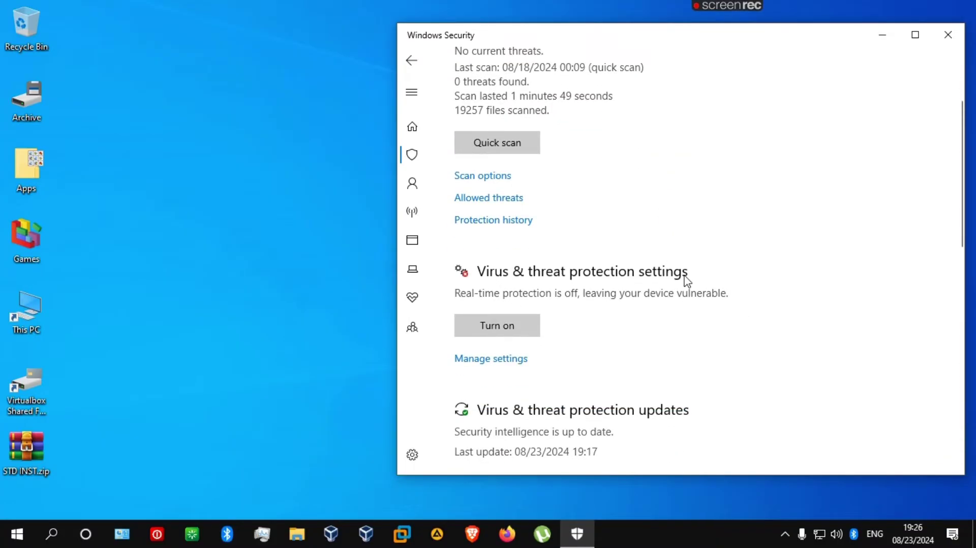
{"action": "left_click", "coordinate": [482, 365]}
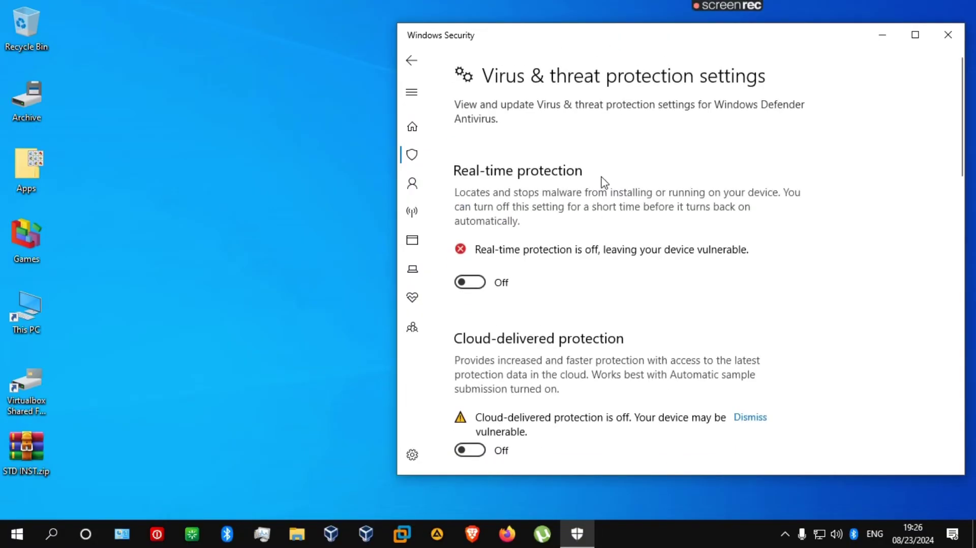
{"action": "scroll", "coordinate": [605, 178], "scroll_direction": "down", "scroll_amount": 3}
{"action": "scroll", "coordinate": [500, 160], "scroll_direction": "down", "scroll_amount": 2}
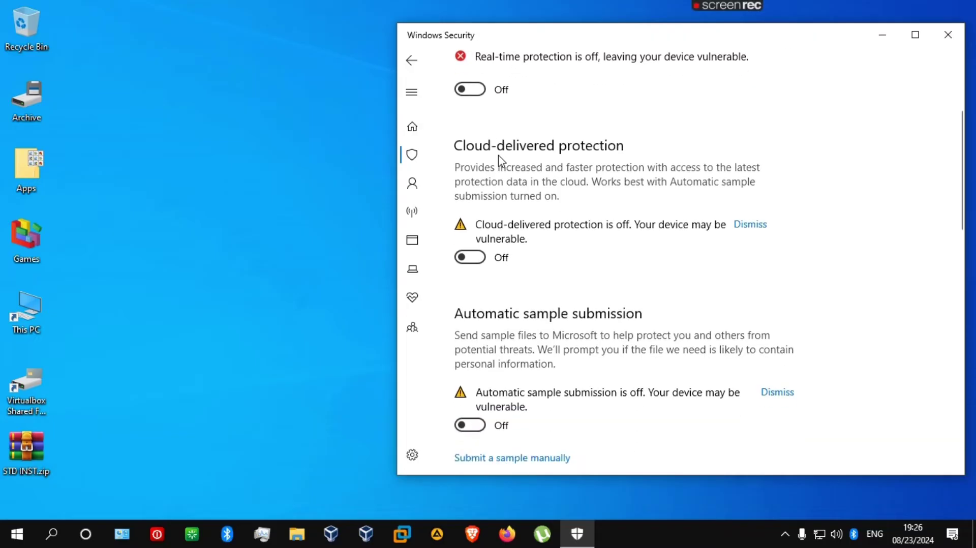
{"action": "scroll", "coordinate": [503, 322], "scroll_direction": "down", "scroll_amount": 5}
{"action": "scroll", "coordinate": [510, 335], "scroll_direction": "up", "scroll_amount": 8}
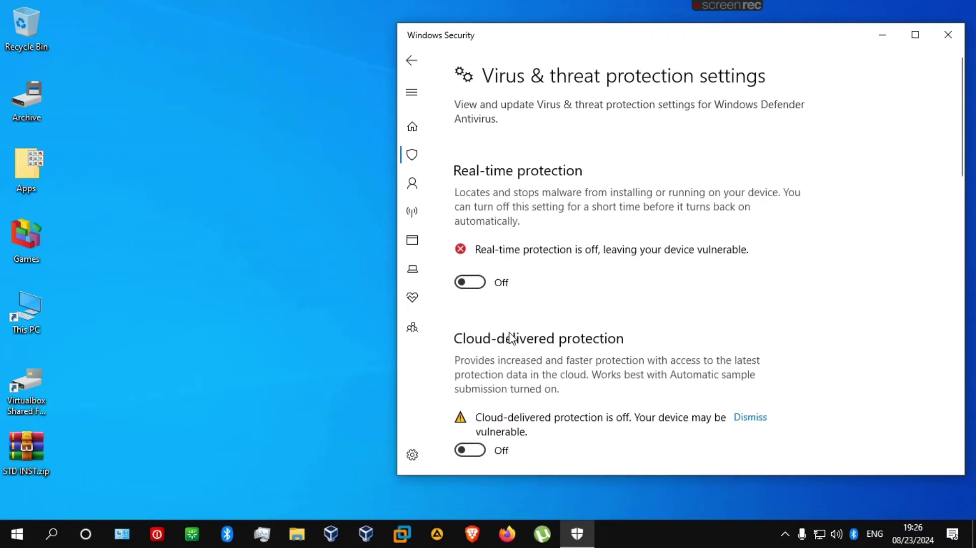
{"action": "scroll", "coordinate": [510, 290], "scroll_direction": "down", "scroll_amount": 5}
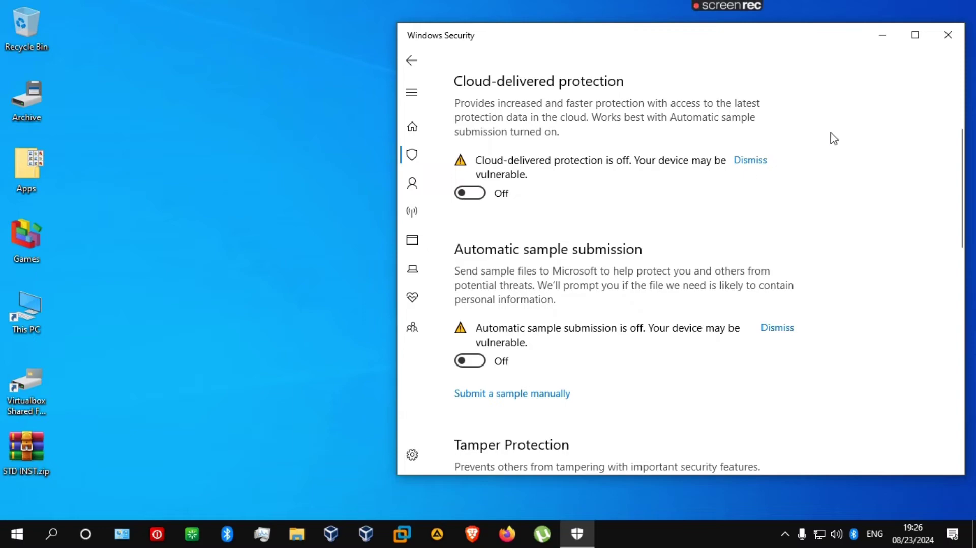
{"action": "left_click", "coordinate": [886, 35]}
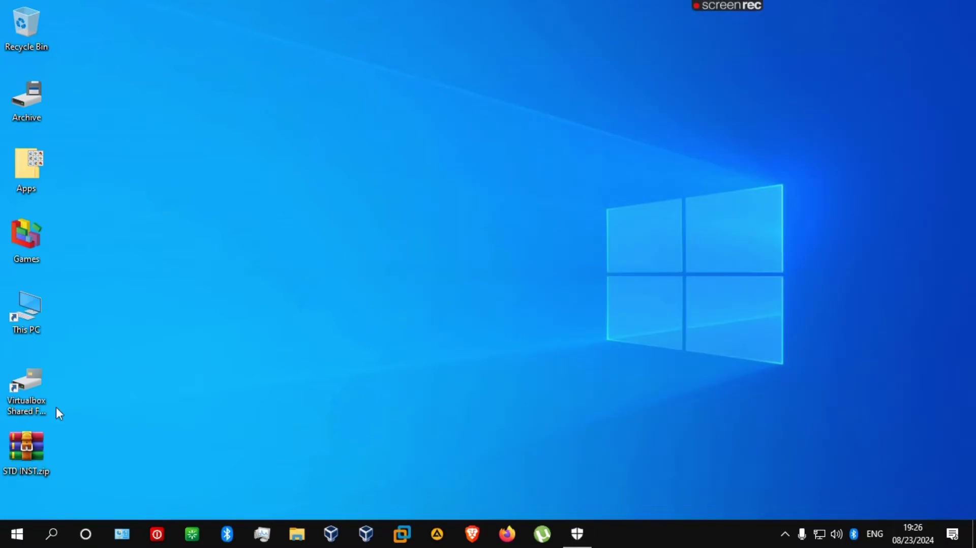
Step: Extract STD INST.zip directly onto the desktop and select the extracted STAAD.Pro setup file
{"action": "right_click", "coordinate": [25, 447]}
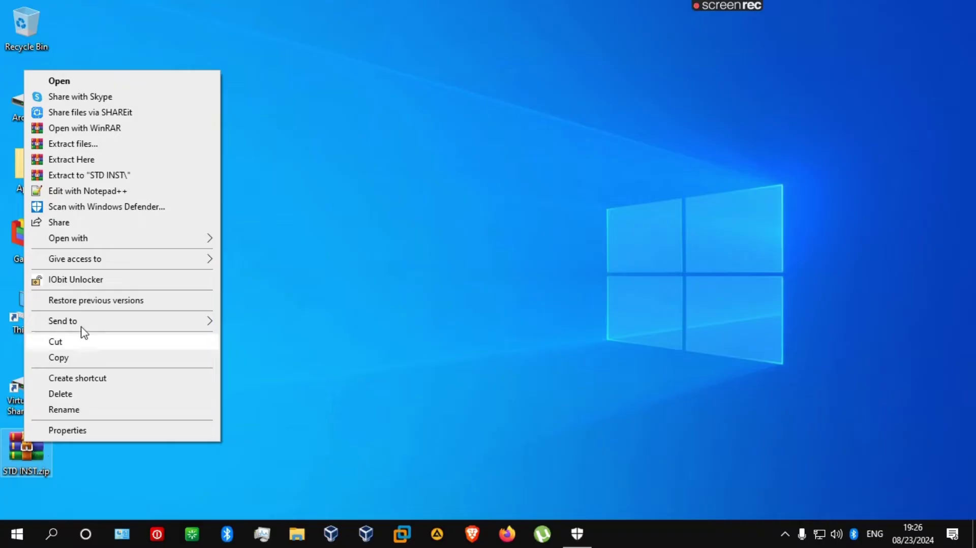
{"action": "left_click", "coordinate": [86, 162]}
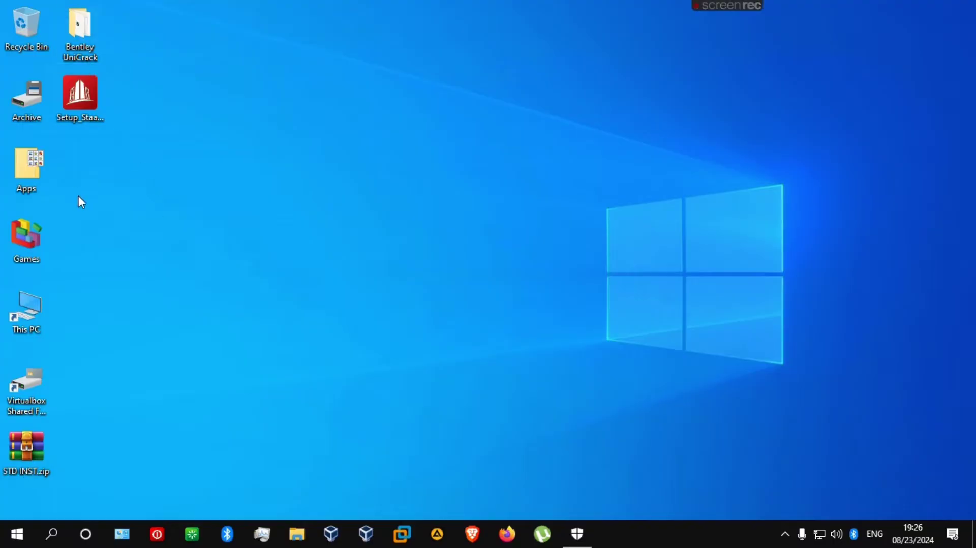
{"action": "left_click", "coordinate": [73, 117]}
{"action": "left_click", "coordinate": [87, 34]}
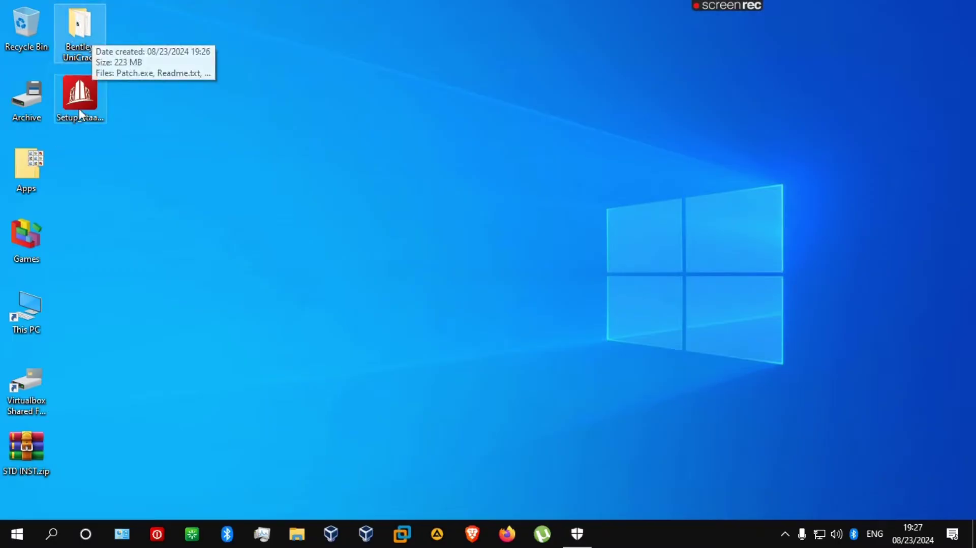
{"action": "left_click", "coordinate": [93, 104]}
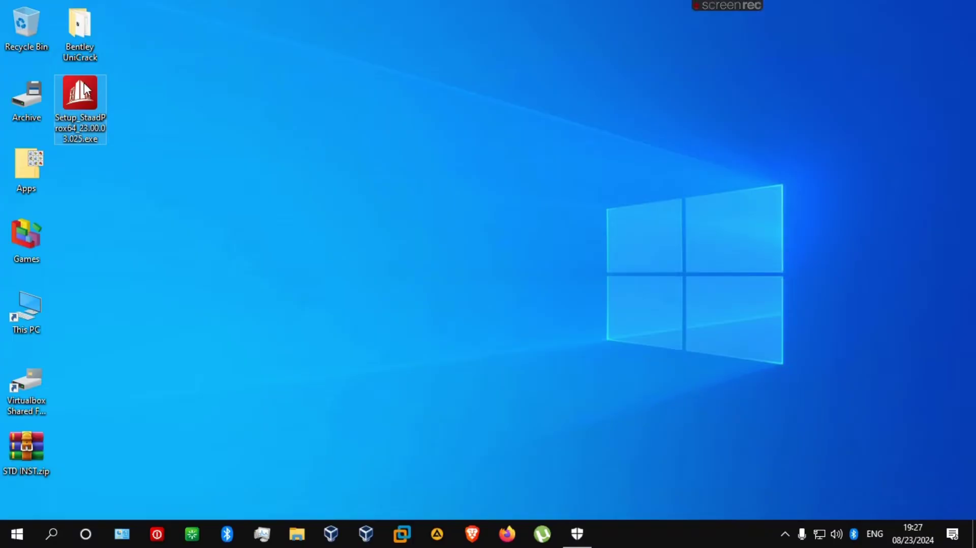
Step: Run the STAAD.Pro 2023 setup, accept the End User License Agreement and install it with the default directory, language and features
{"action": "double_click", "coordinate": [84, 90]}
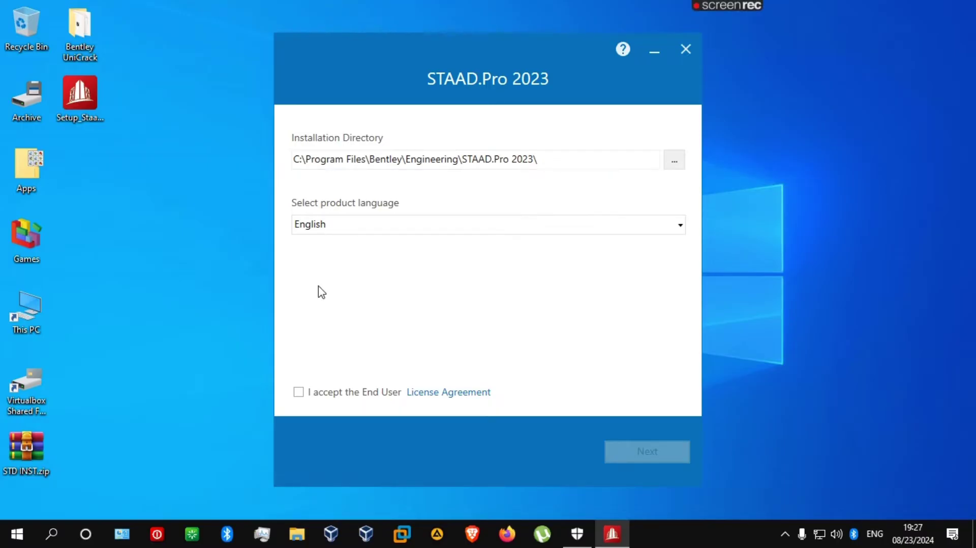
{"action": "left_click", "coordinate": [299, 392]}
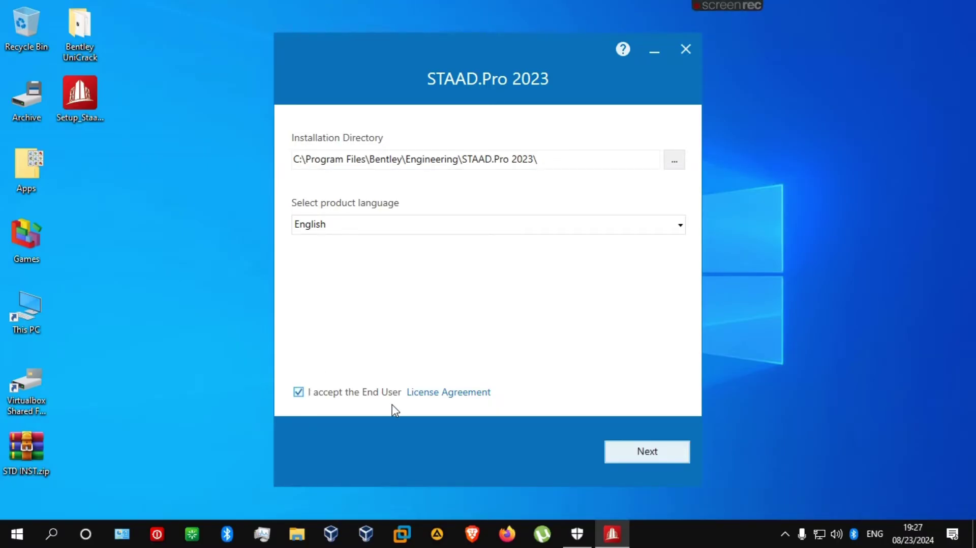
{"action": "left_click", "coordinate": [651, 461]}
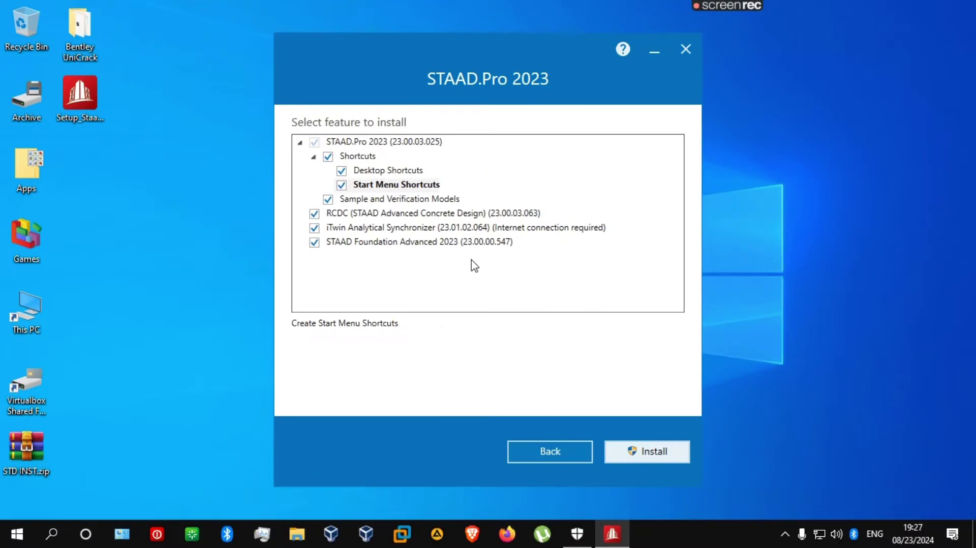
{"action": "left_click", "coordinate": [650, 451]}
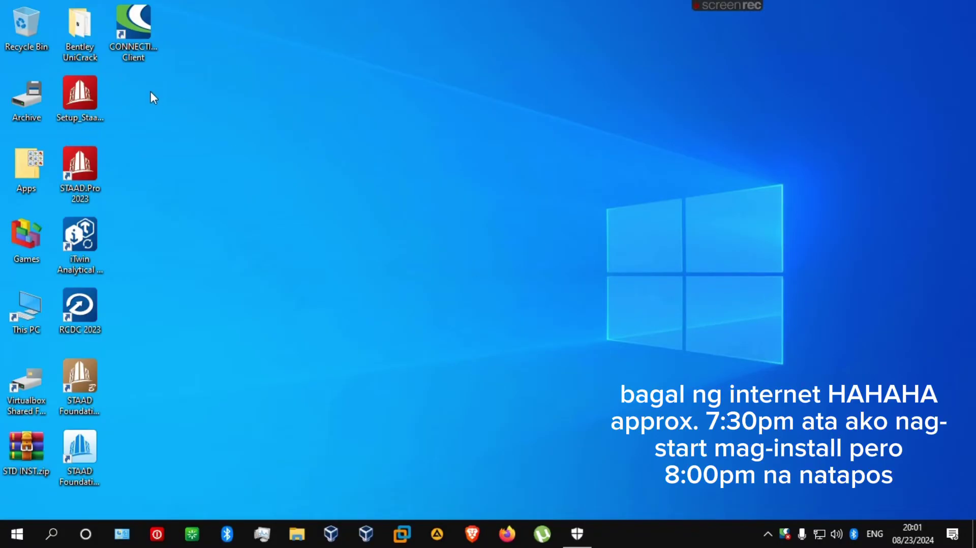
{"action": "left_click_drag", "start_coordinate": [159, 144], "coordinate": [69, 461]}
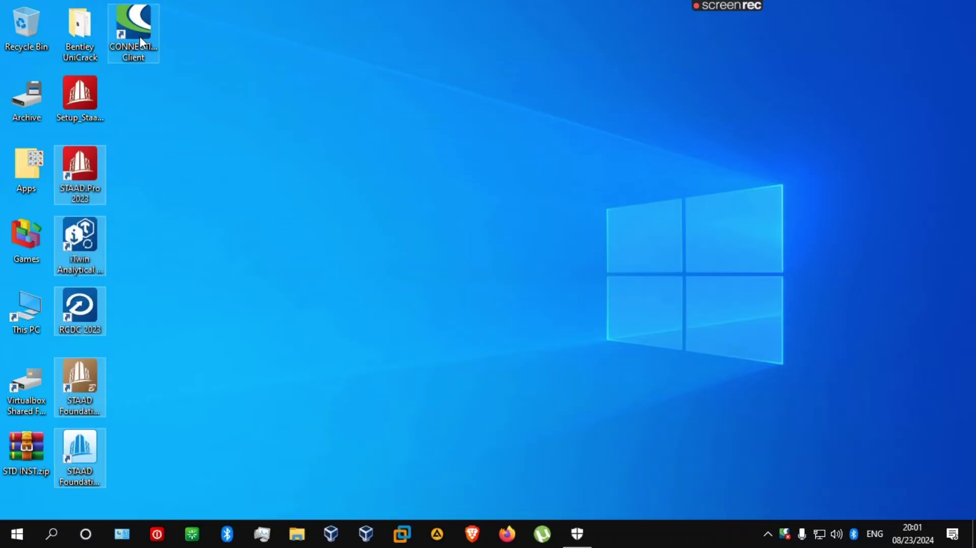
{"action": "left_click", "coordinate": [145, 23]}
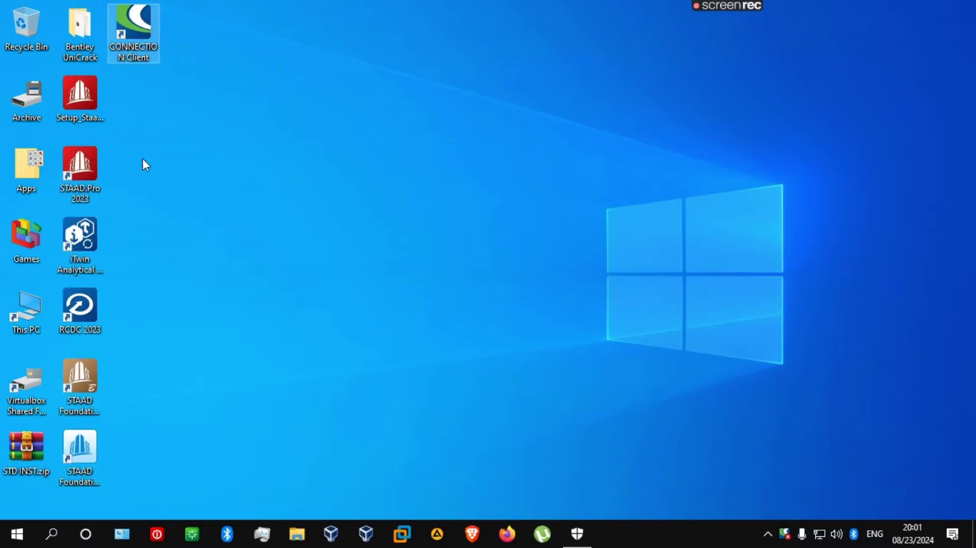
{"action": "left_click_drag", "start_coordinate": [130, 163], "coordinate": [71, 480]}
{"action": "left_click", "coordinate": [273, 365]}
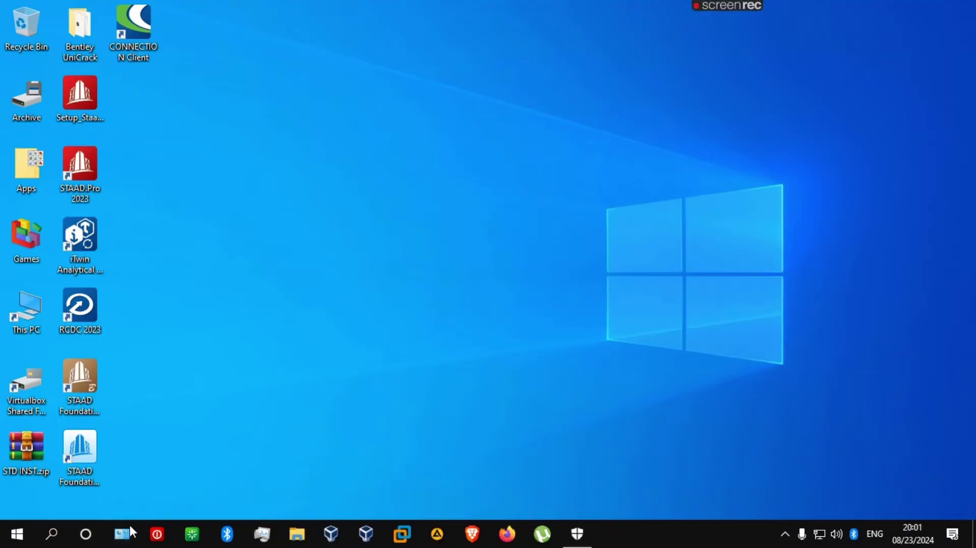
Step: Search Windows for "control", open Control Panel and bring up the list for uninstalling programs
{"action": "left_click", "coordinate": [51, 533]}
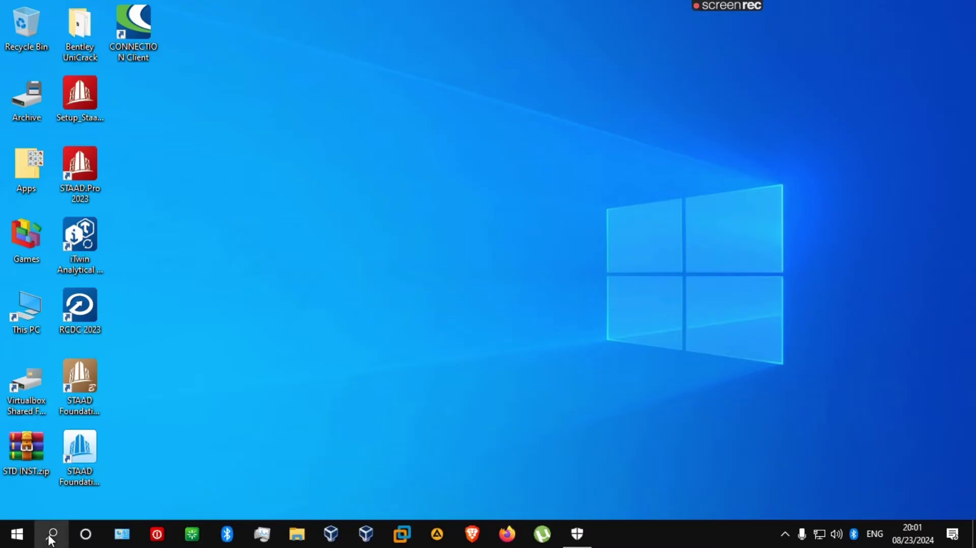
{"action": "type", "text": "control"}
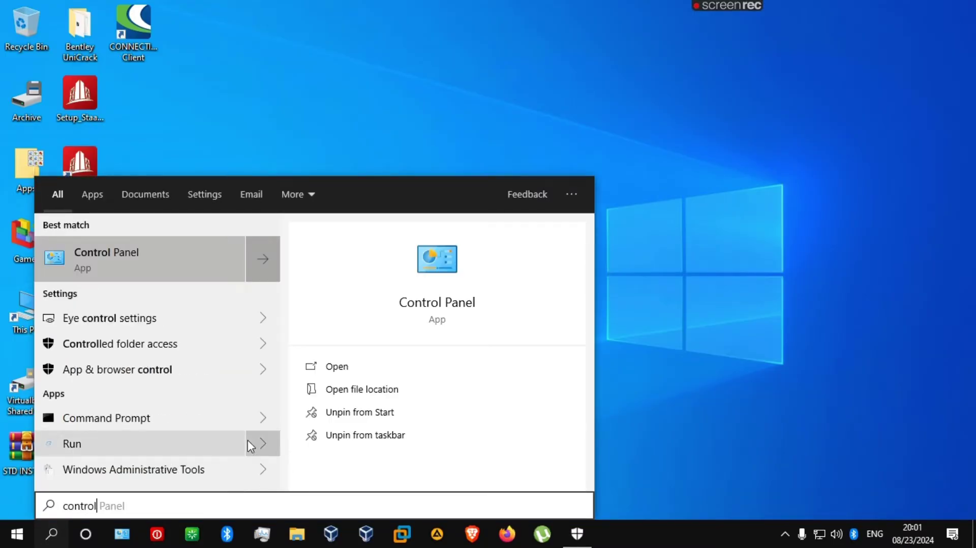
{"action": "left_click", "coordinate": [151, 271]}
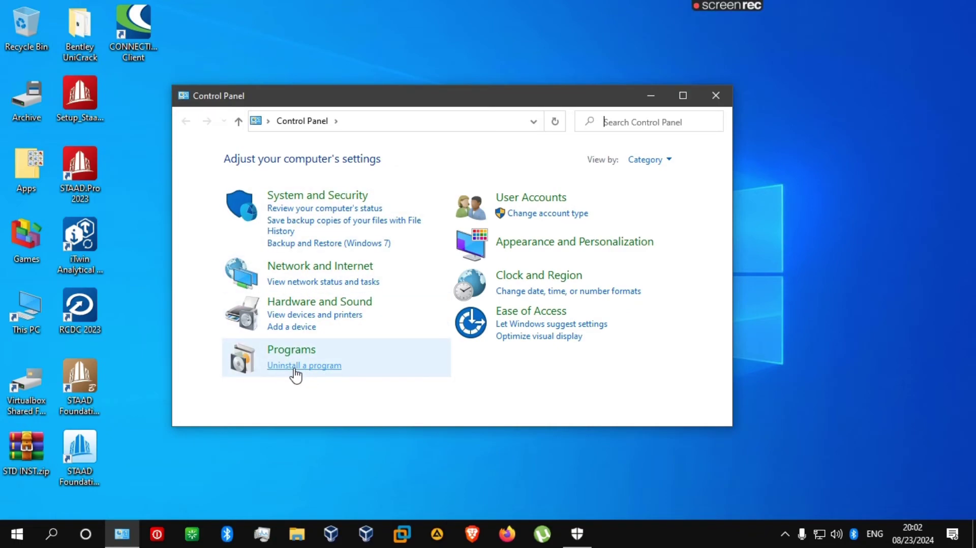
{"action": "left_click", "coordinate": [326, 366]}
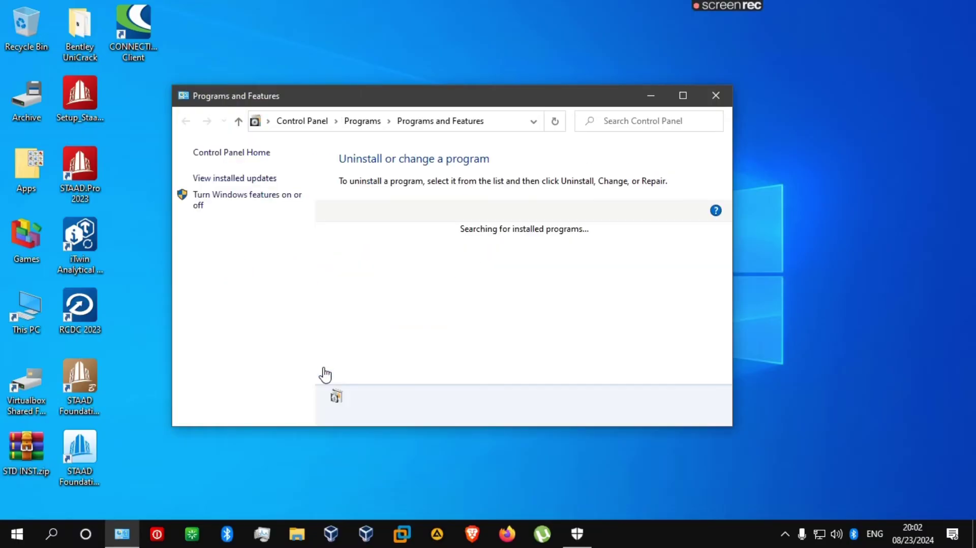
Step: Search the installed programs for "connect"
{"action": "scroll", "coordinate": [460, 330], "scroll_direction": "down", "scroll_amount": 10}
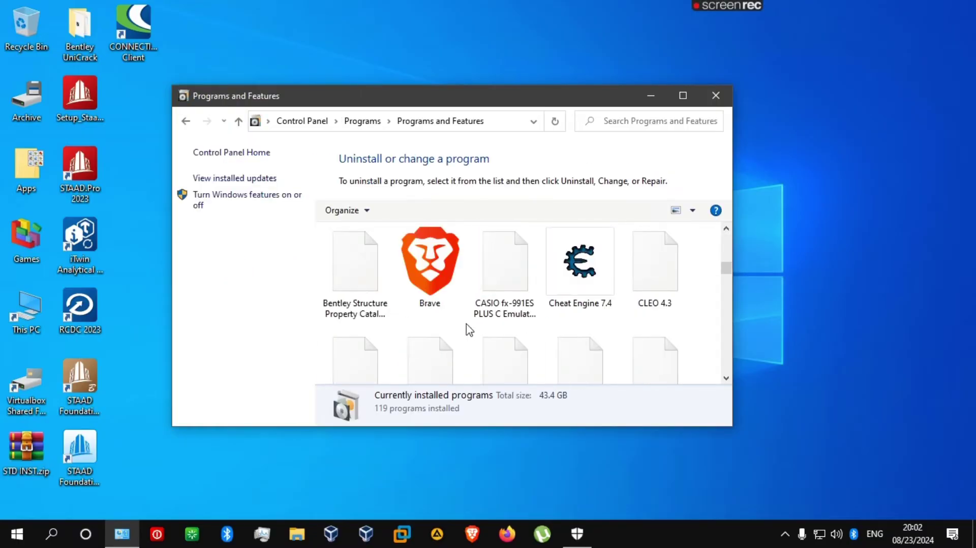
{"action": "scroll", "coordinate": [446, 326], "scroll_direction": "up", "scroll_amount": 3}
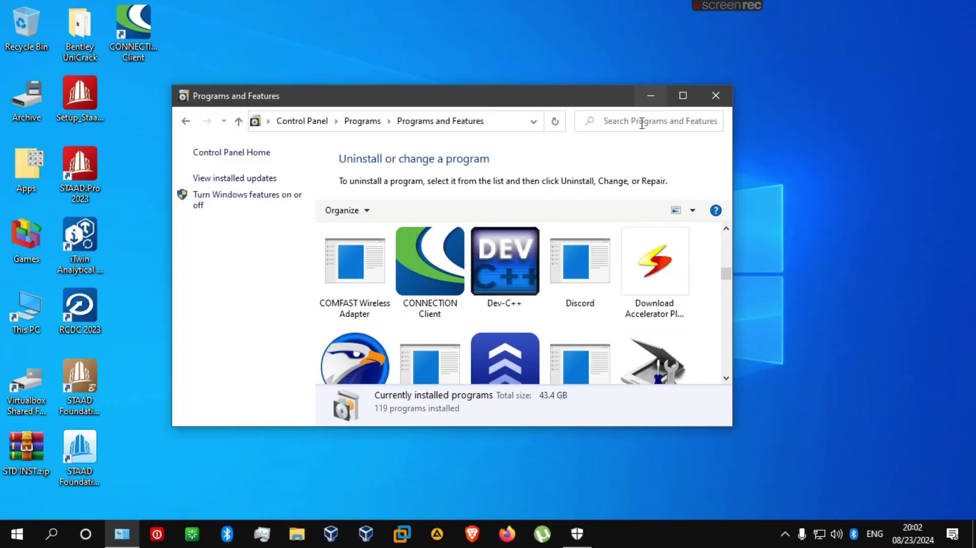
{"action": "left_click", "coordinate": [648, 122]}
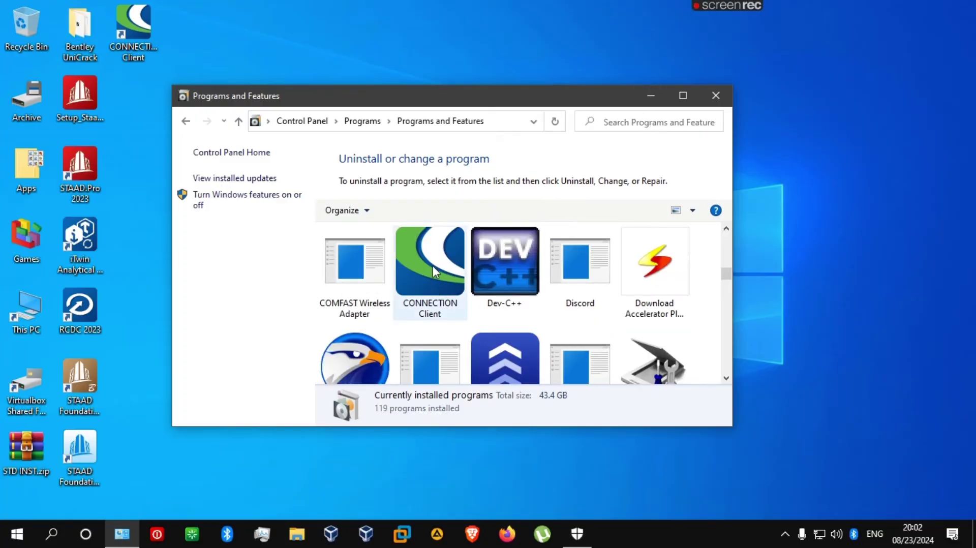
{"action": "type", "text": "con"}
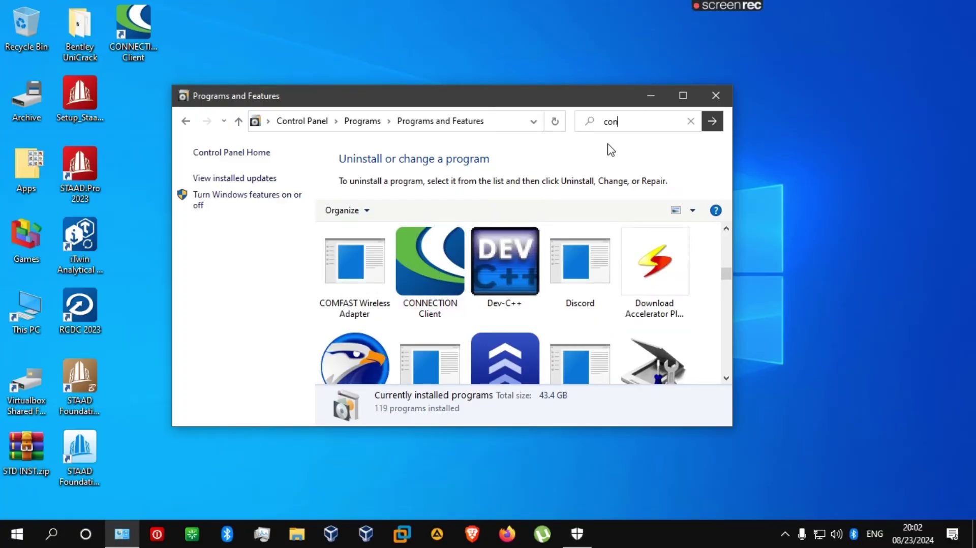
{"action": "type", "text": "nect"}
{"action": "left_click", "coordinate": [711, 123]}
Step: Uninstall CONNECTION Client, confirm its removal and finish the uninstaller
{"action": "left_click", "coordinate": [363, 273]}
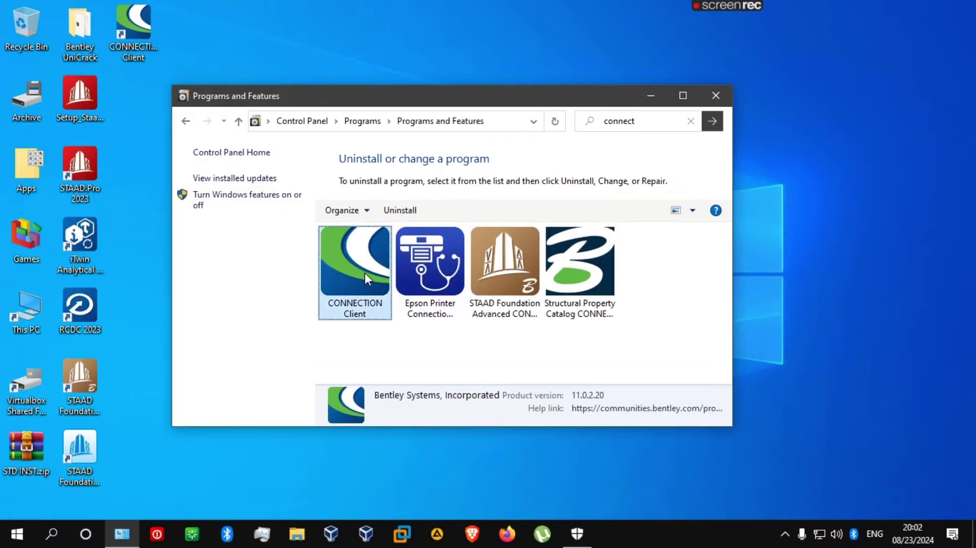
{"action": "right_click", "coordinate": [365, 273]}
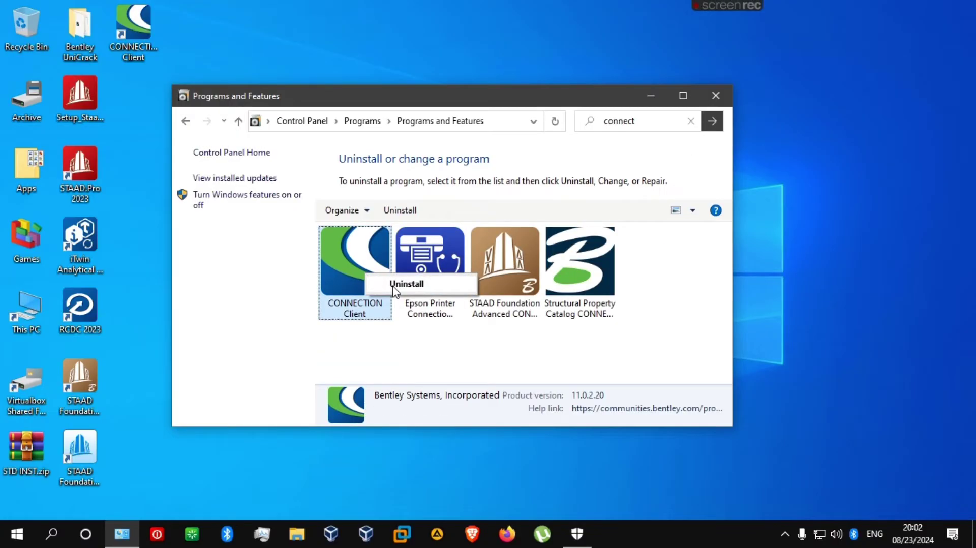
{"action": "left_click", "coordinate": [405, 284]}
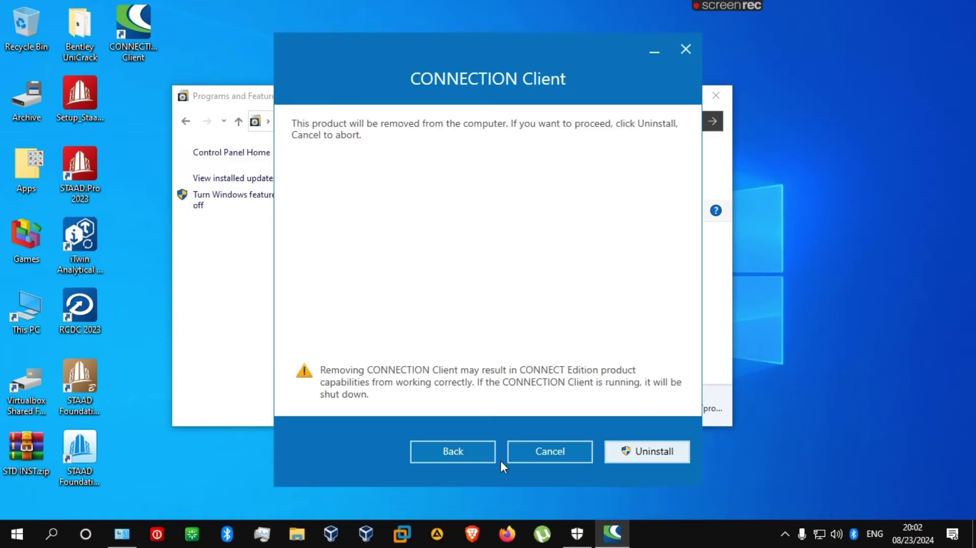
{"action": "left_click", "coordinate": [655, 452]}
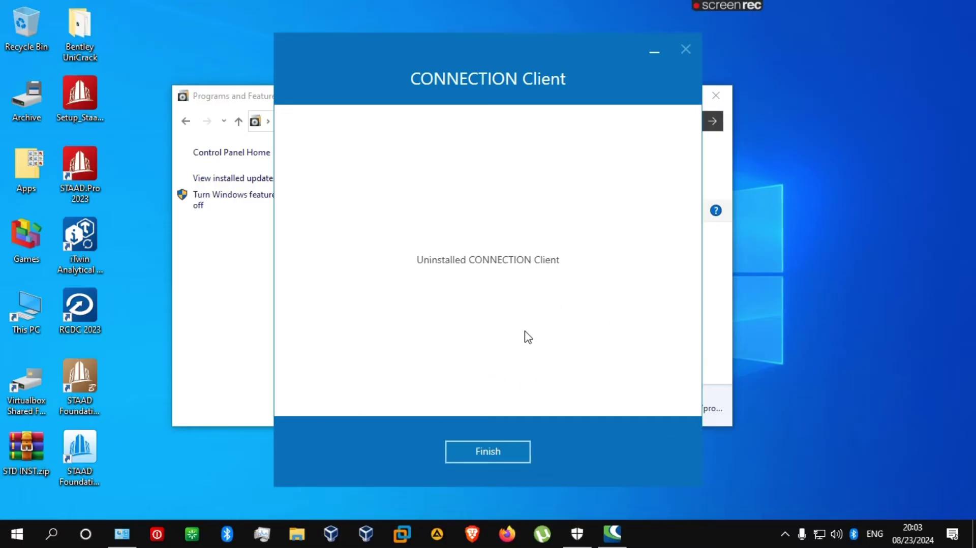
{"action": "left_click", "coordinate": [504, 458]}
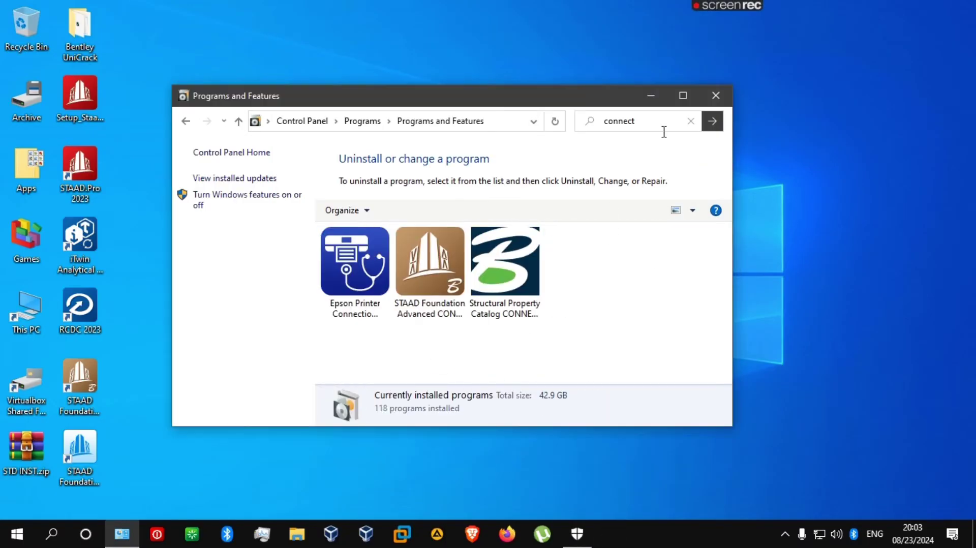
Step: Close Programs and Features and launch Setup_CONNECTIONClientx64_11.00.02.20_Downloadly.ir.exe from the Bentley UniCrack folder on the desktop
{"action": "left_click", "coordinate": [722, 98]}
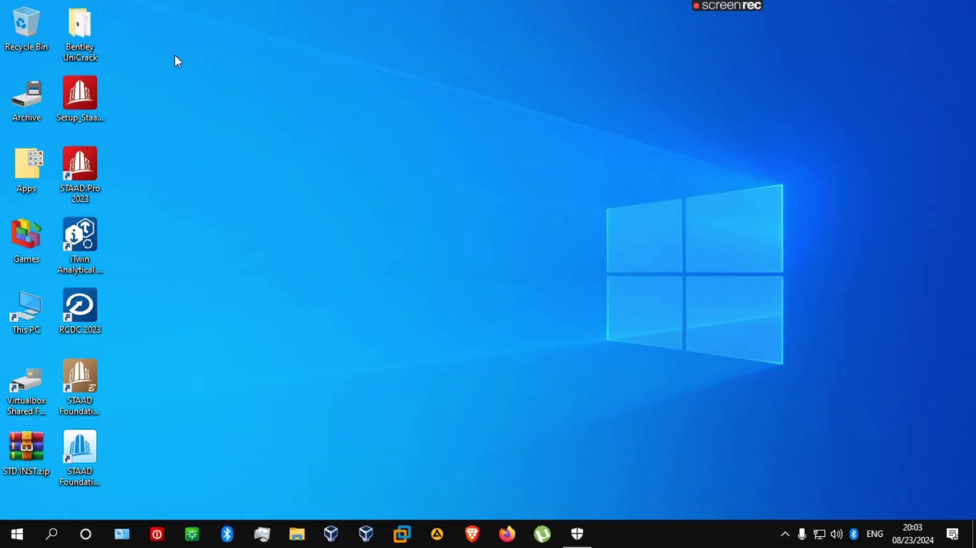
{"action": "left_click_drag", "start_coordinate": [156, 37], "coordinate": [75, 19]}
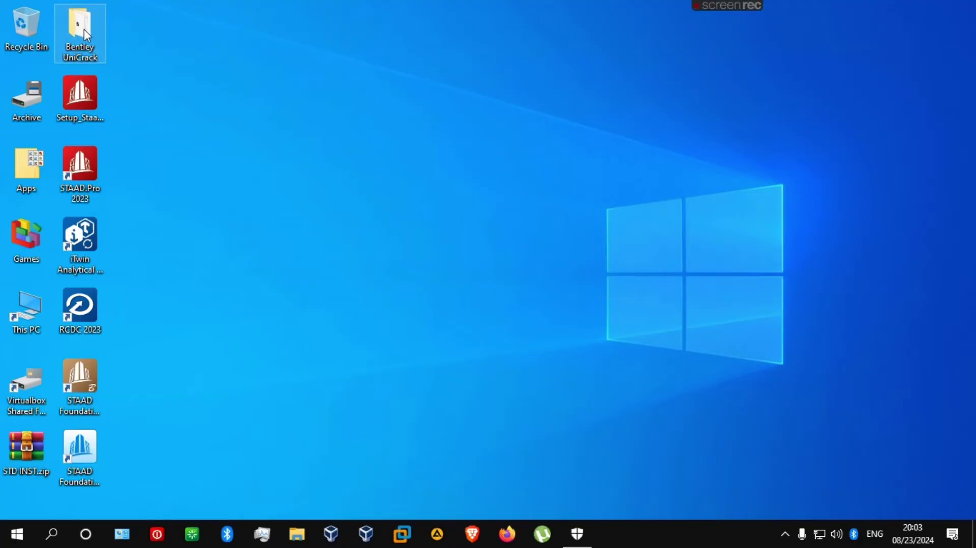
{"action": "double_click", "coordinate": [82, 29]}
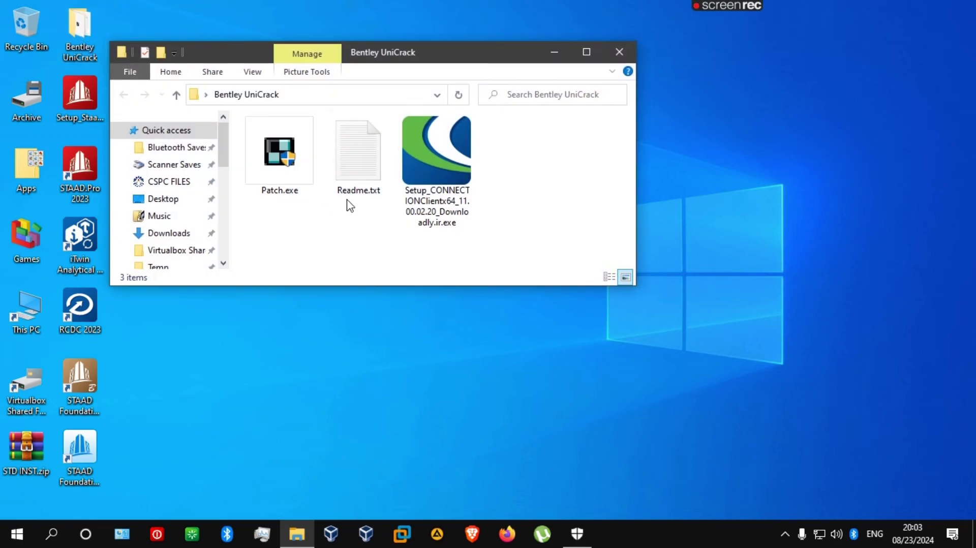
{"action": "left_click_drag", "start_coordinate": [547, 233], "coordinate": [441, 142]}
{"action": "double_click", "coordinate": [438, 148]}
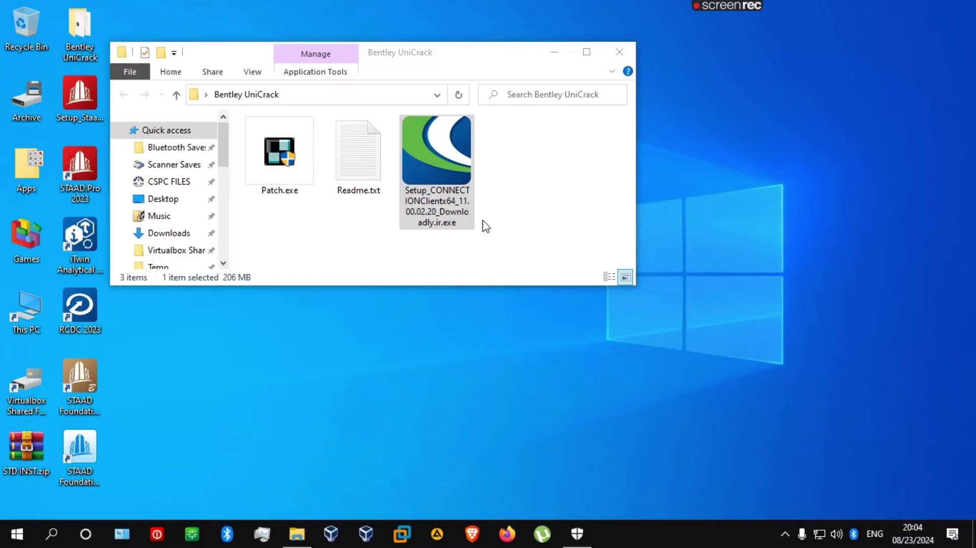
{"action": "left_click", "coordinate": [416, 177]}
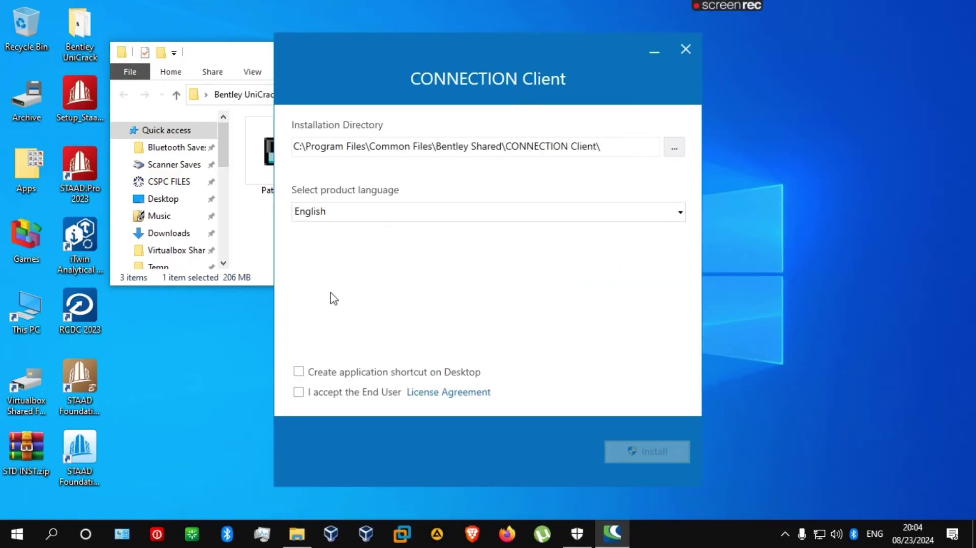
Step: Install CONNECTION Client in English with a desktop shortcut, accept the End User License Agreement and finish the setup
{"action": "left_click", "coordinate": [298, 372]}
{"action": "left_click", "coordinate": [299, 393]}
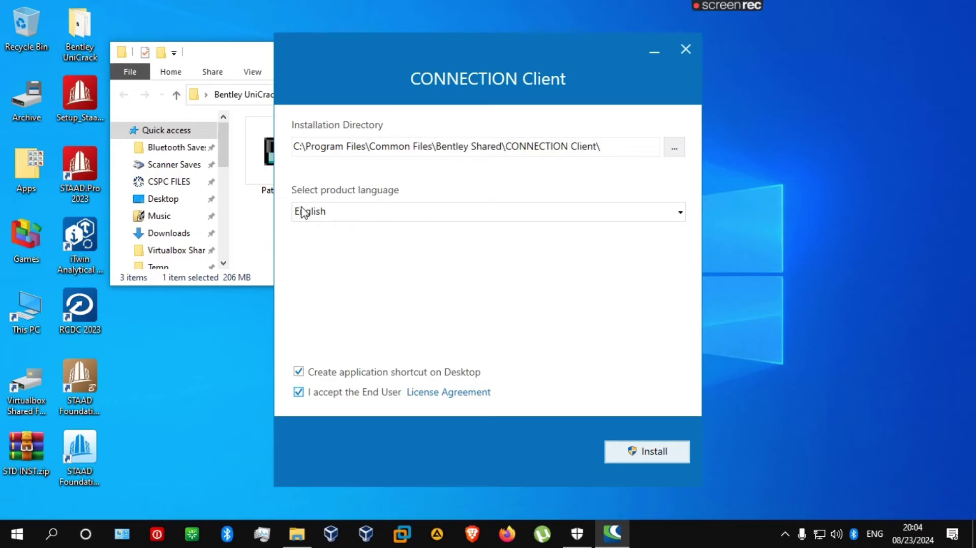
{"action": "left_click", "coordinate": [671, 452]}
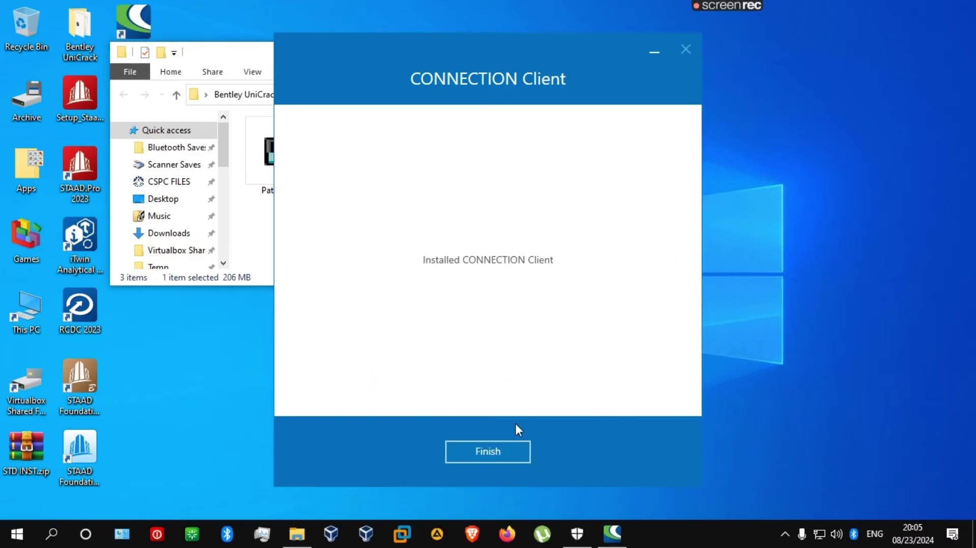
{"action": "left_click", "coordinate": [482, 453]}
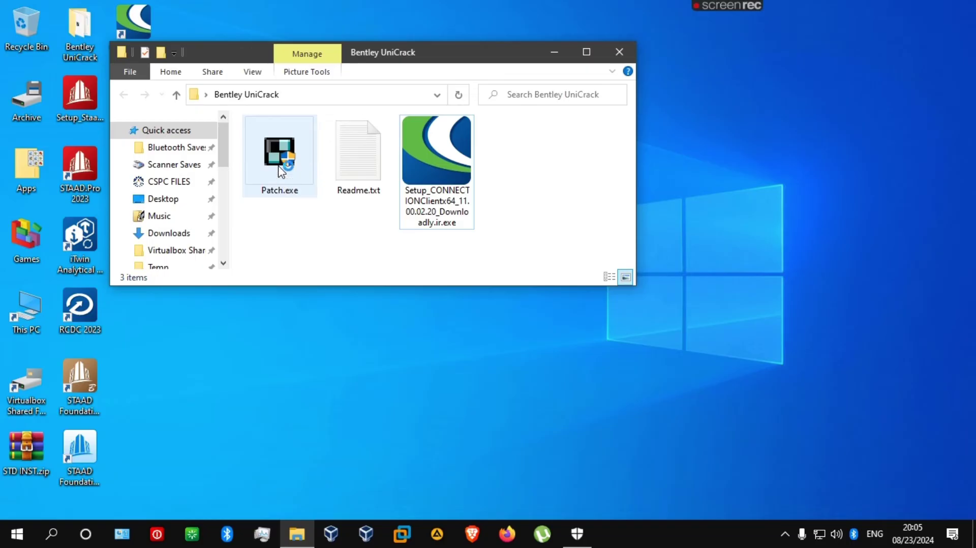
Step: Run Patch.exe as administrator, move its WinLicense dialog clear of the folder and open Readme.txt
{"action": "left_click", "coordinate": [267, 146]}
{"action": "right_click", "coordinate": [267, 142]}
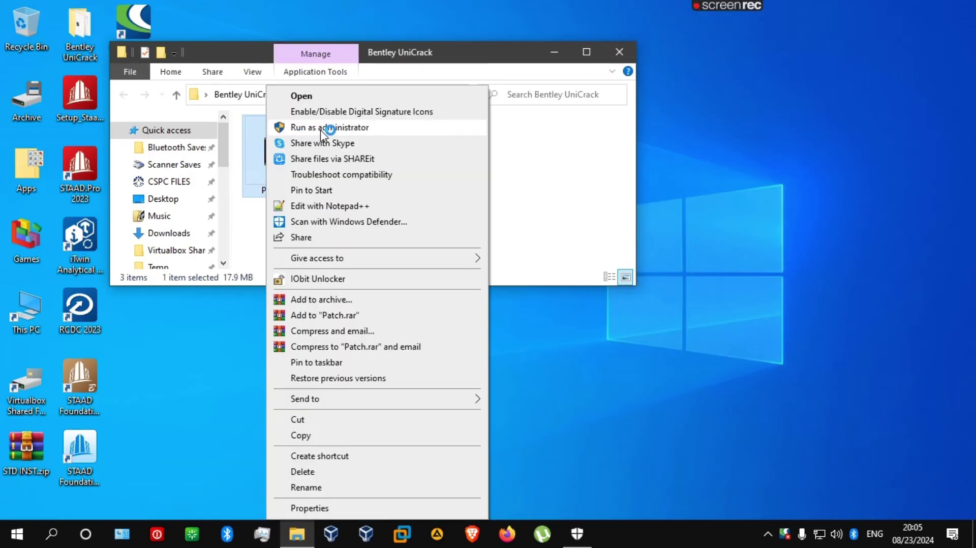
{"action": "left_click", "coordinate": [339, 128]}
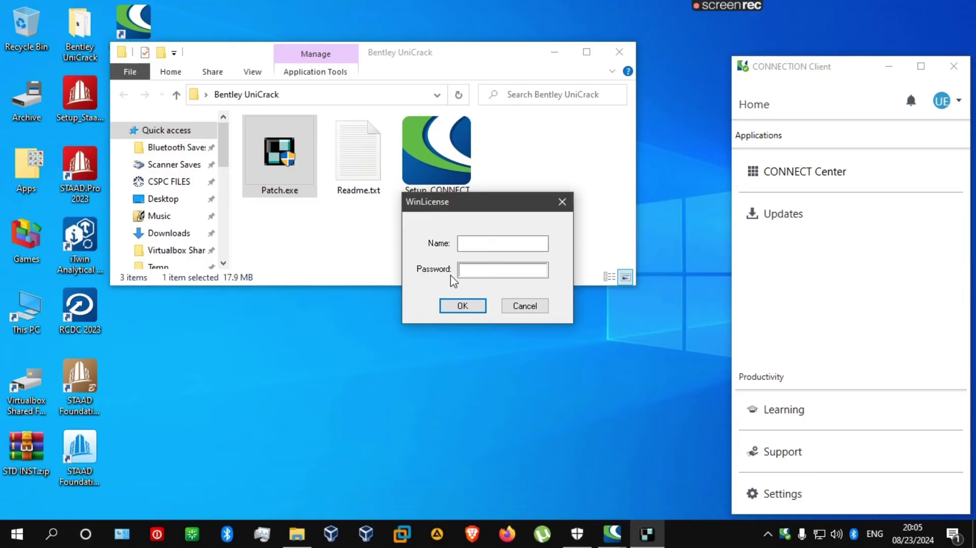
{"action": "left_click", "coordinate": [472, 245]}
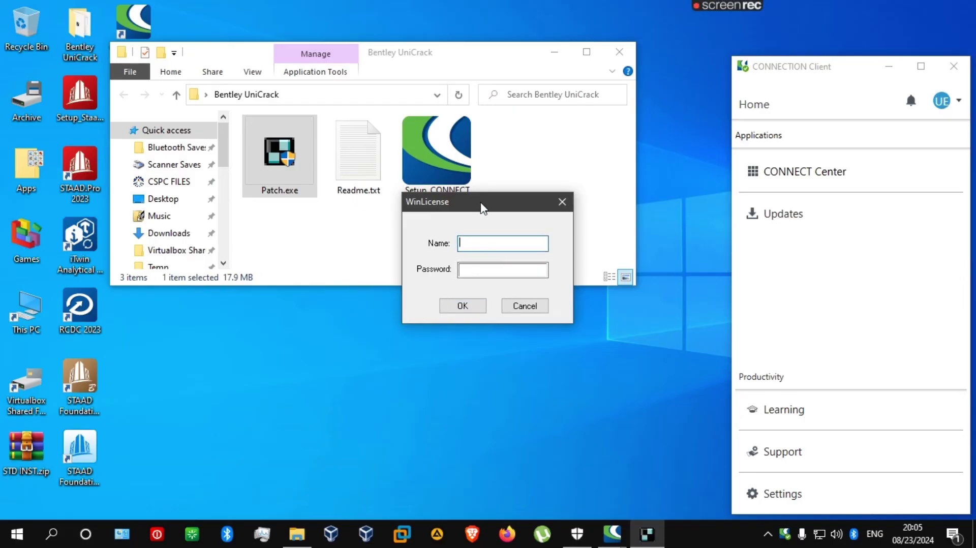
{"action": "left_click_drag", "start_coordinate": [482, 207], "coordinate": [479, 320]}
{"action": "double_click", "coordinate": [359, 152]}
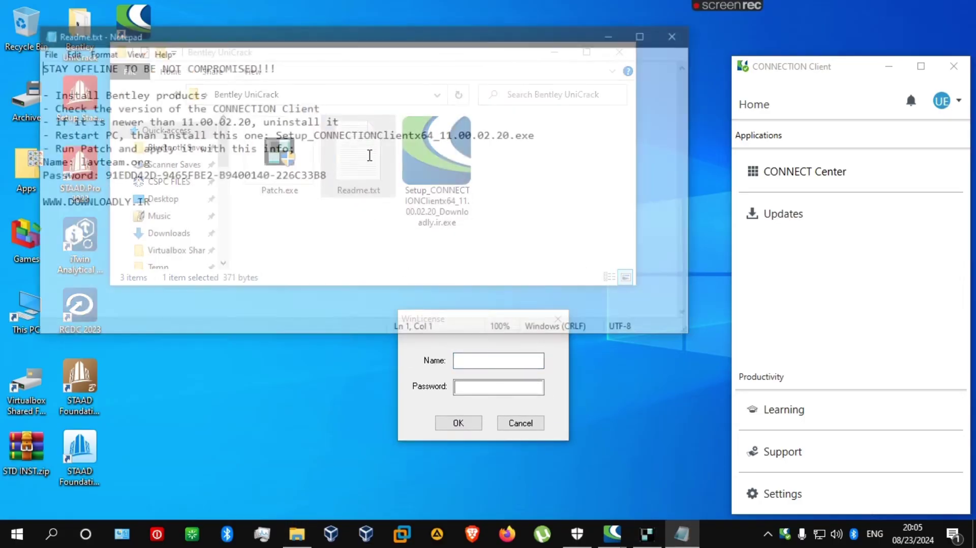
Step: Copy the name and password from Readme.txt into the matching WinLicense fields and submit them
{"action": "left_click_drag", "start_coordinate": [152, 162], "coordinate": [75, 163]}
{"action": "key", "text": "ctrl+c"}
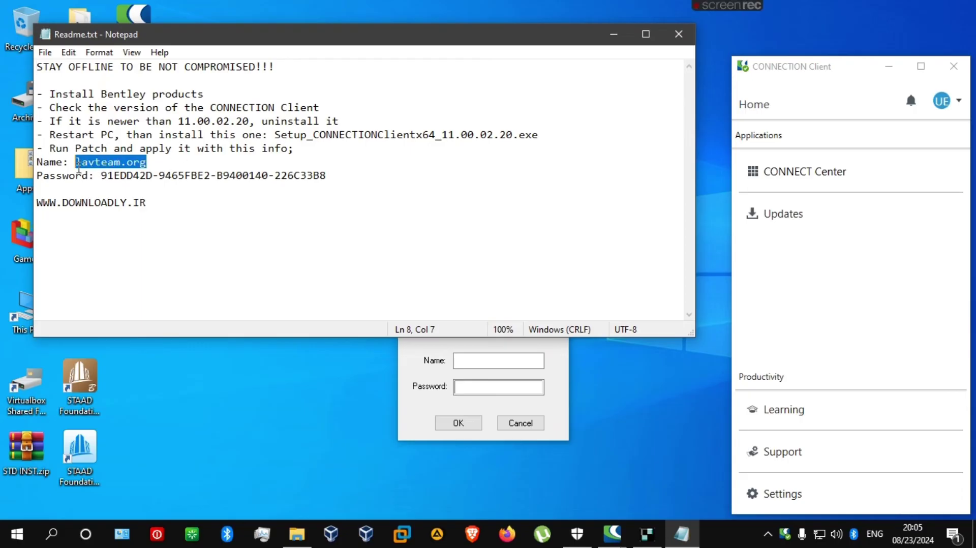
{"action": "left_click", "coordinate": [461, 362]}
{"action": "key", "text": "ctrl+v"}
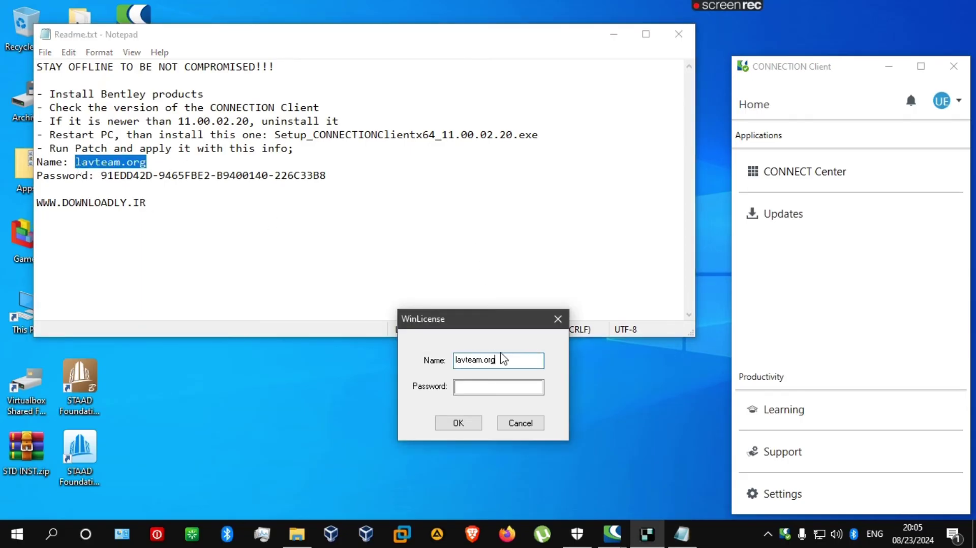
{"action": "left_click_drag", "start_coordinate": [327, 175], "coordinate": [104, 177]}
{"action": "key", "text": "ctrl+c"}
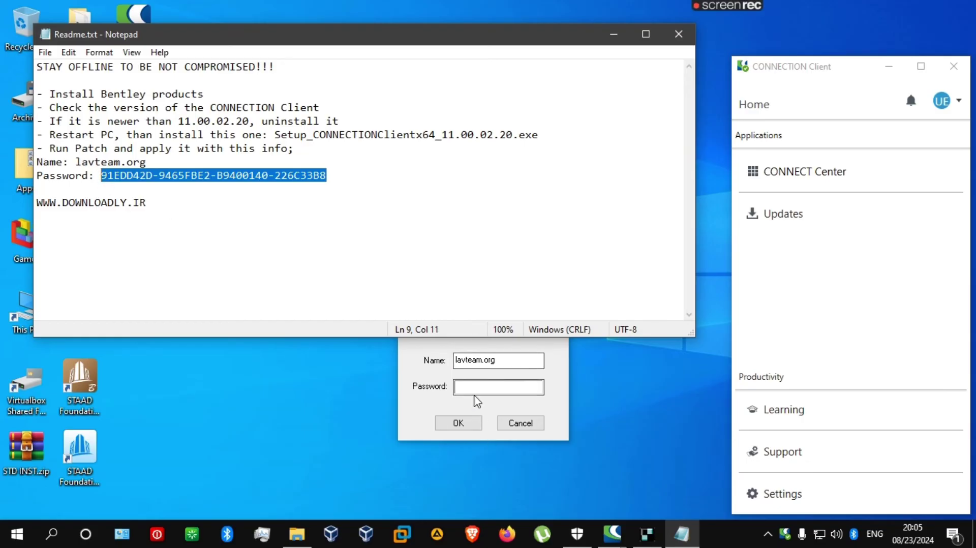
{"action": "left_click", "coordinate": [475, 387]}
{"action": "key", "text": "ctrl+v"}
{"action": "left_click", "coordinate": [459, 422]}
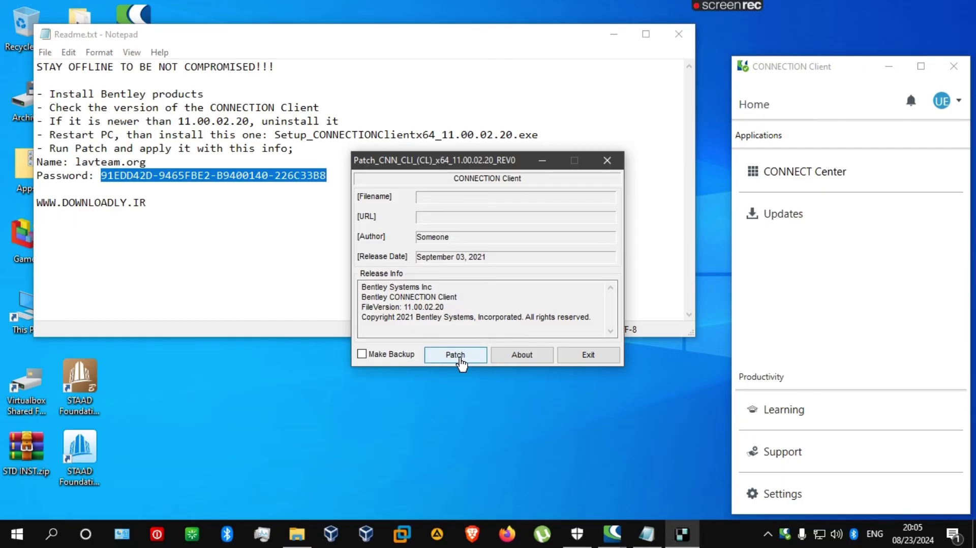
Step: Apply the CONNECTION Client patch without a backup, exit the patcher, and close Readme.txt and the Bentley UniCrack folder
{"action": "left_click", "coordinate": [460, 357]}
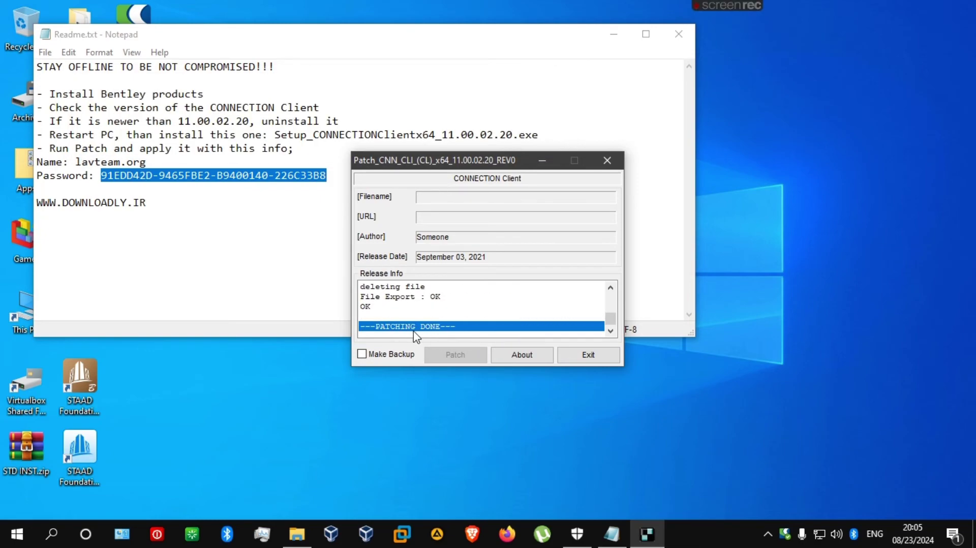
{"action": "left_click", "coordinate": [586, 358]}
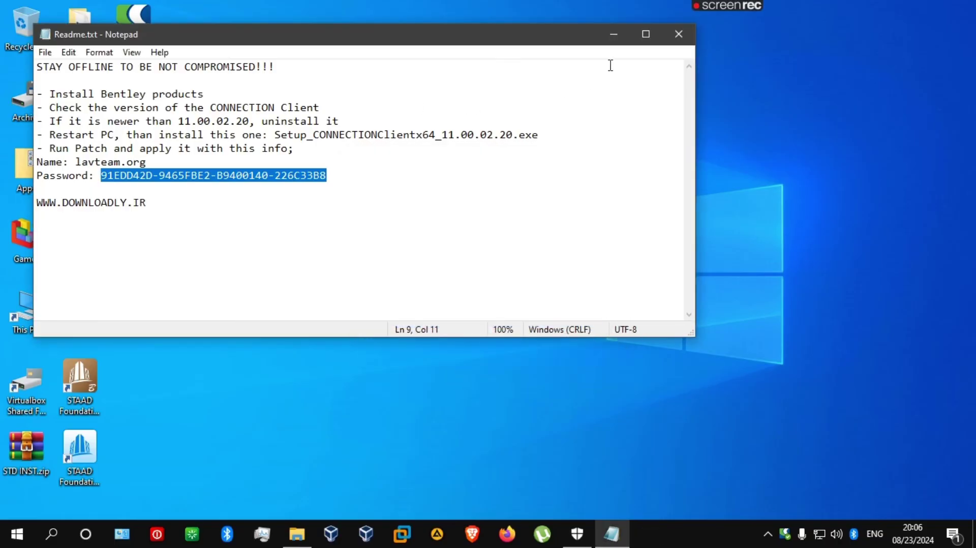
{"action": "left_click", "coordinate": [680, 34]}
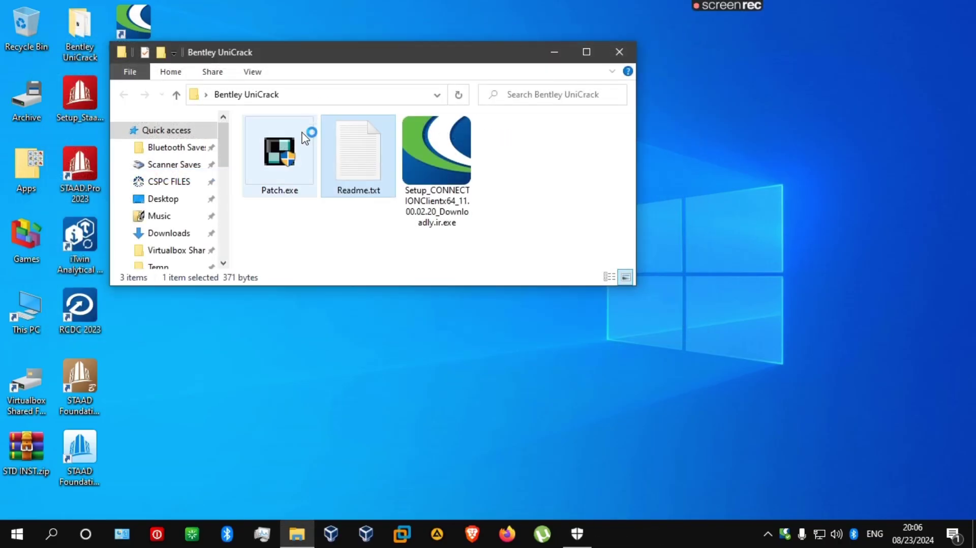
{"action": "left_click", "coordinate": [619, 53]}
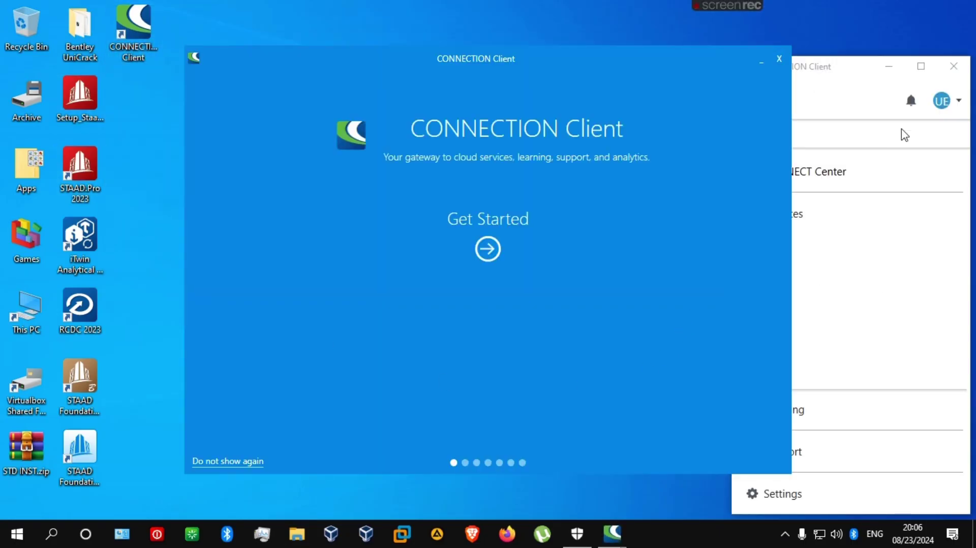
Step: Close the CONNECTION Client welcome and home windows, and start STAAD.Pro 2023 with the selected licenses
{"action": "left_click", "coordinate": [778, 58]}
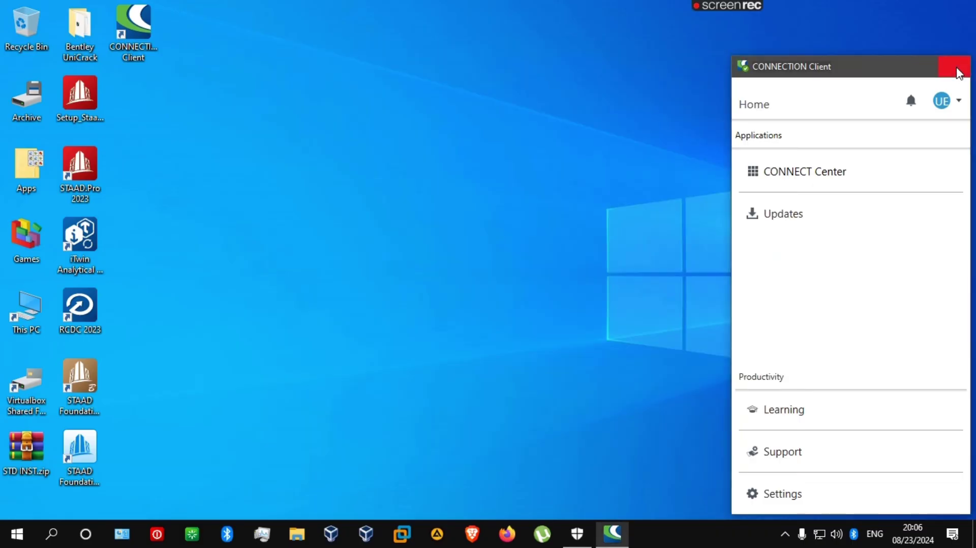
{"action": "left_click", "coordinate": [956, 70]}
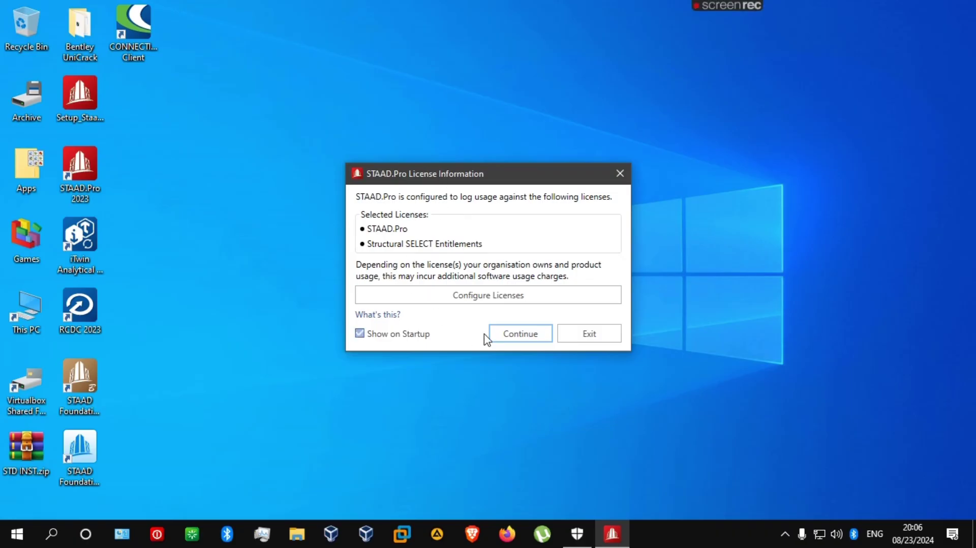
{"action": "left_click", "coordinate": [505, 335]}
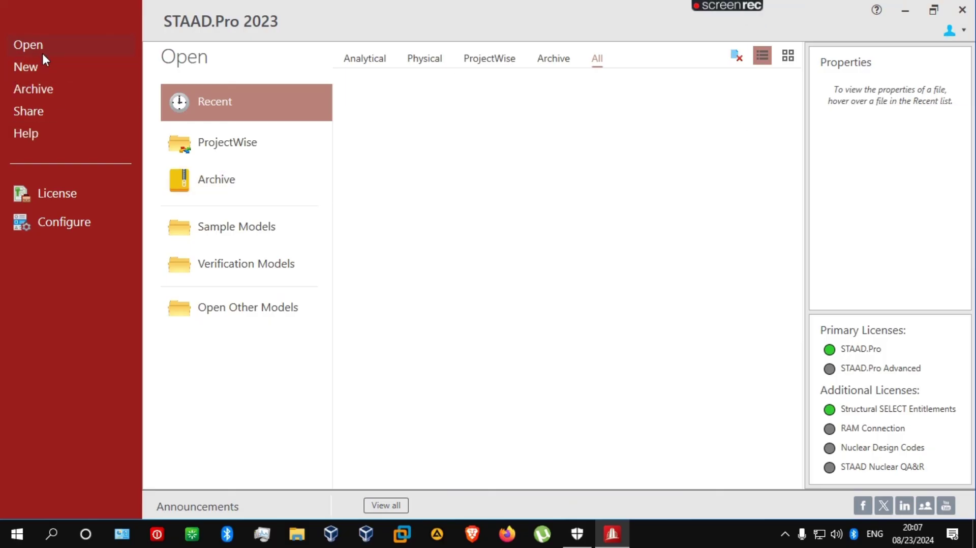
Step: Look through the New, Archive and Share pages of STAAD.Pro 2023, return to New and minimize the program
{"action": "left_click", "coordinate": [30, 65]}
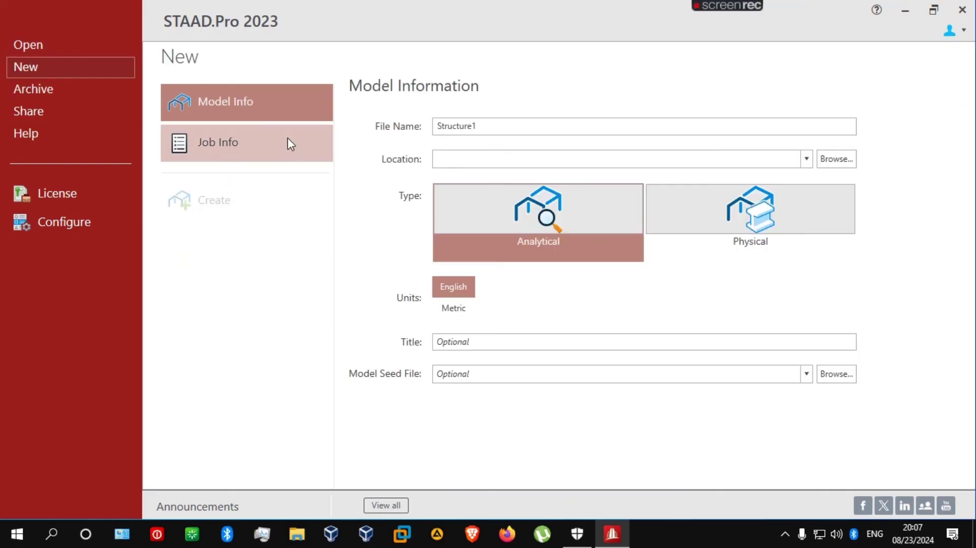
{"action": "left_click", "coordinate": [63, 96]}
{"action": "left_click", "coordinate": [59, 120]}
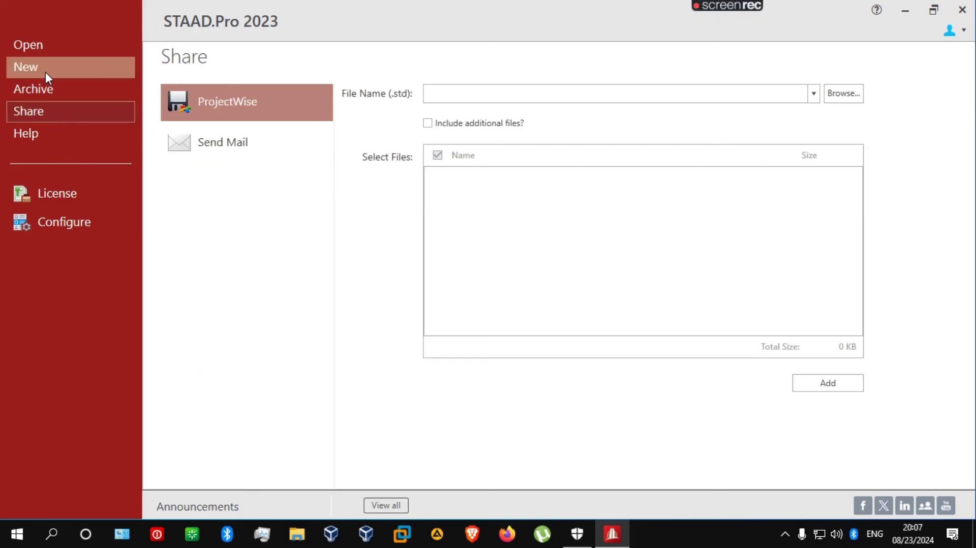
{"action": "left_click", "coordinate": [45, 72]}
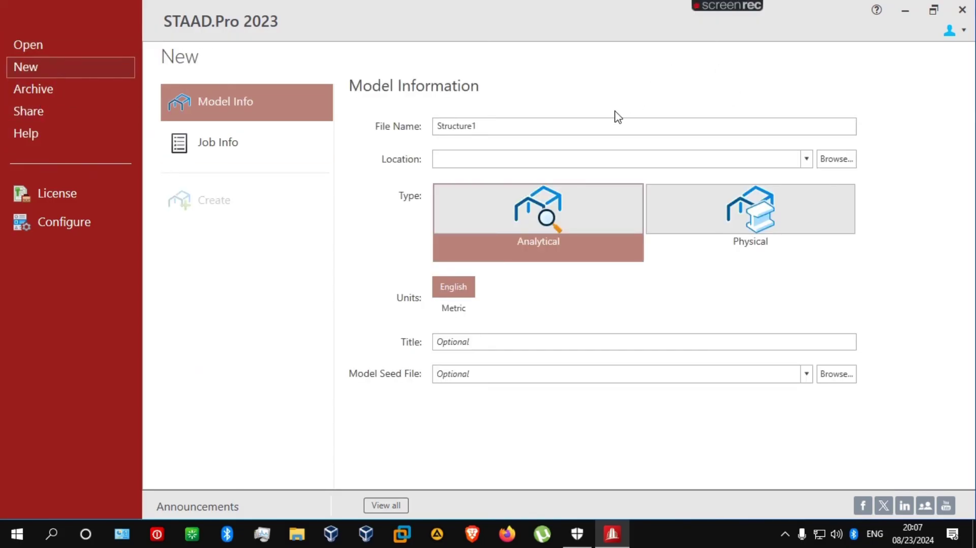
{"action": "left_click", "coordinate": [914, 17]}
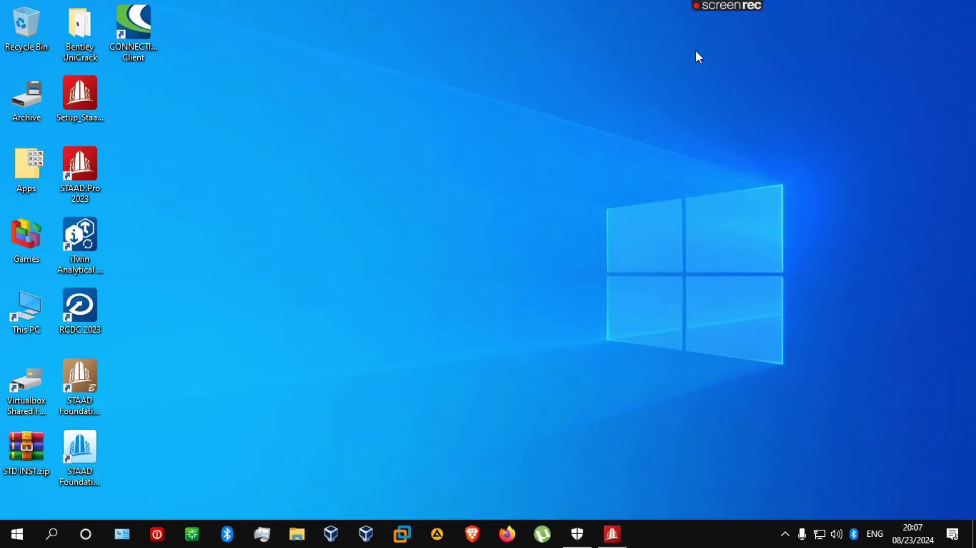